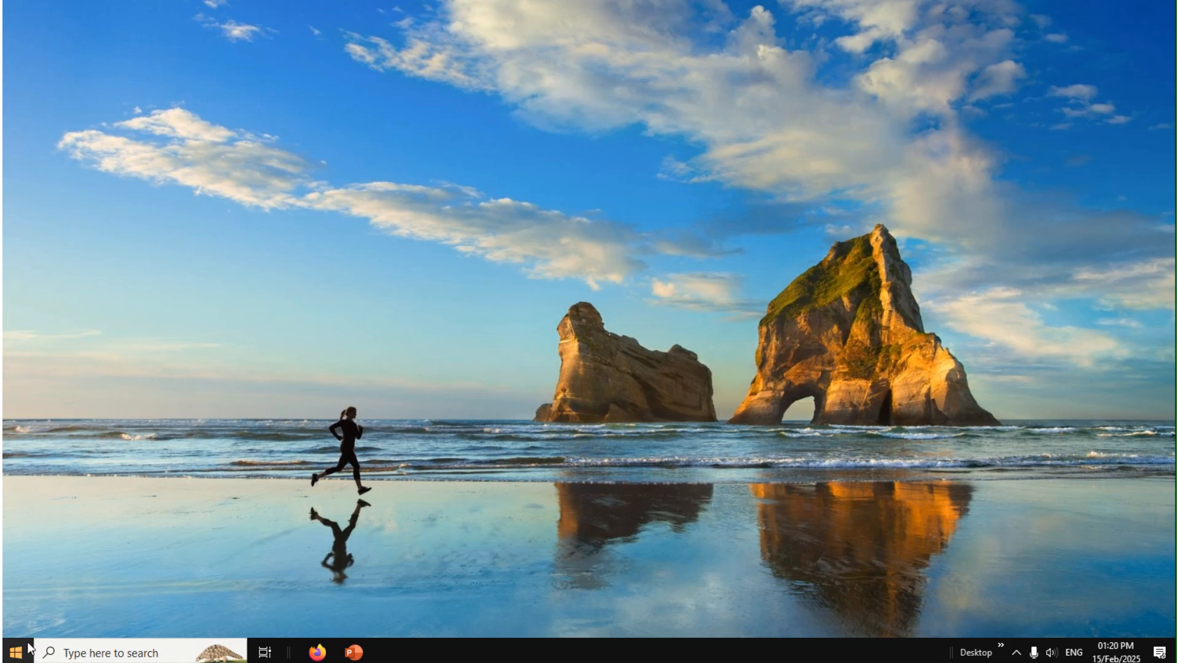
Step: Launch Word and create a blank document
left_click(17, 654)
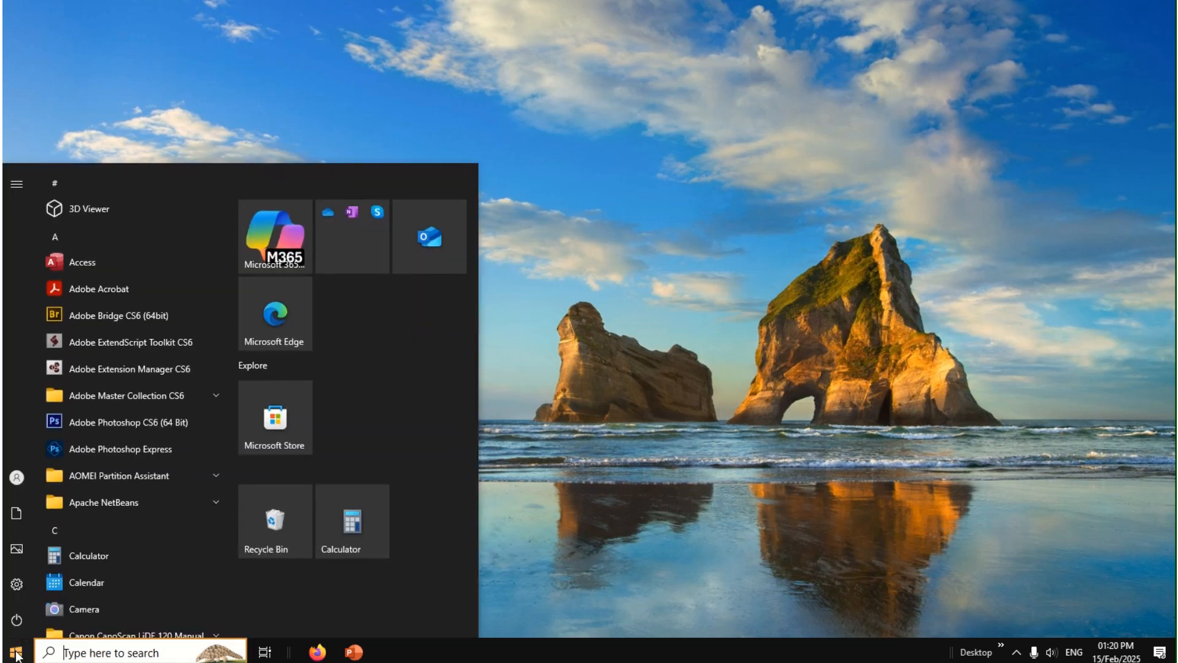
type("wor")
key("Return")
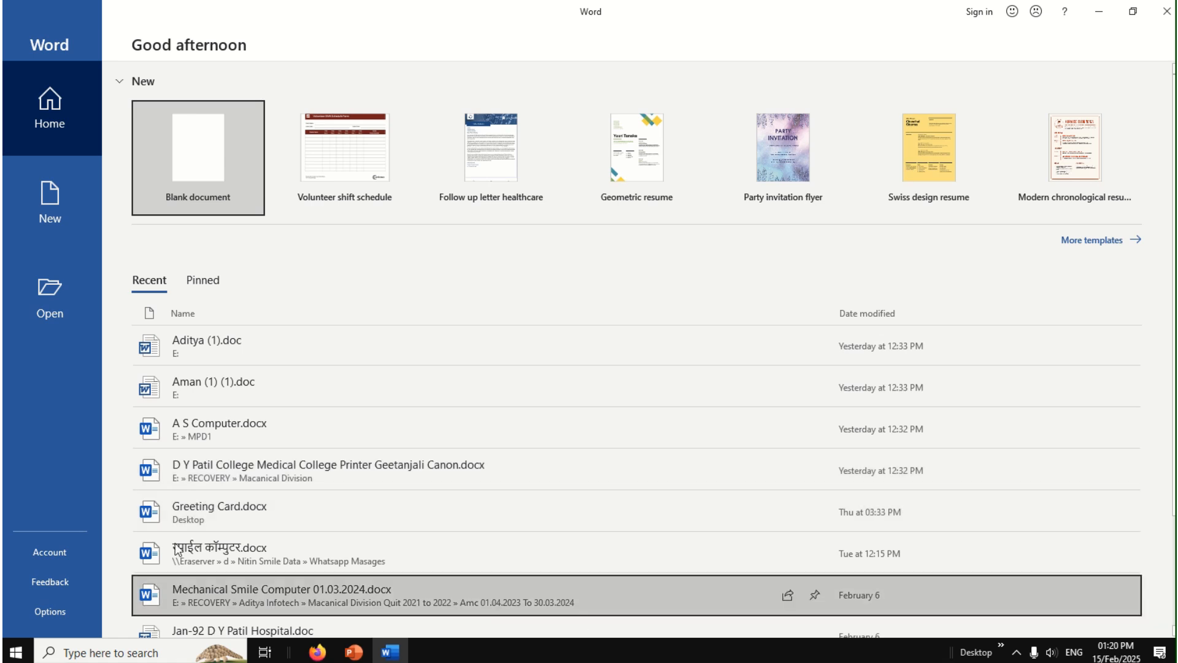
left_click(185, 177)
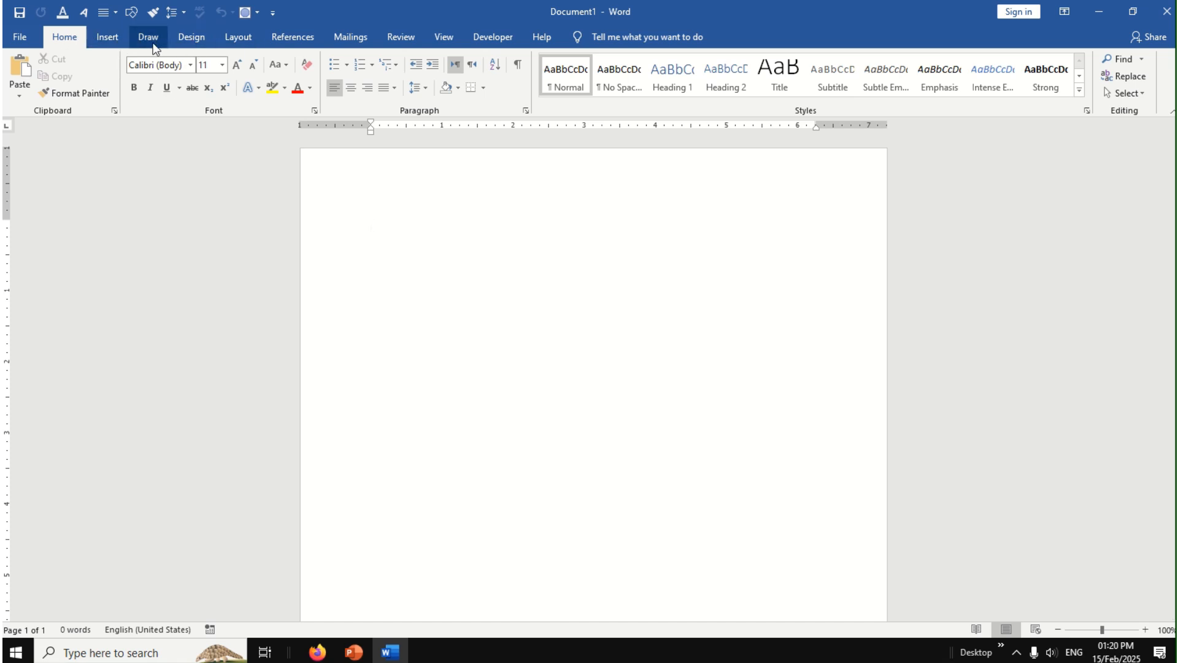
Step: Show the mail merge commands and start a letter with "To,", blank lines for the address and the salutation "Dear sir/Mam,"
left_click(286, 40)
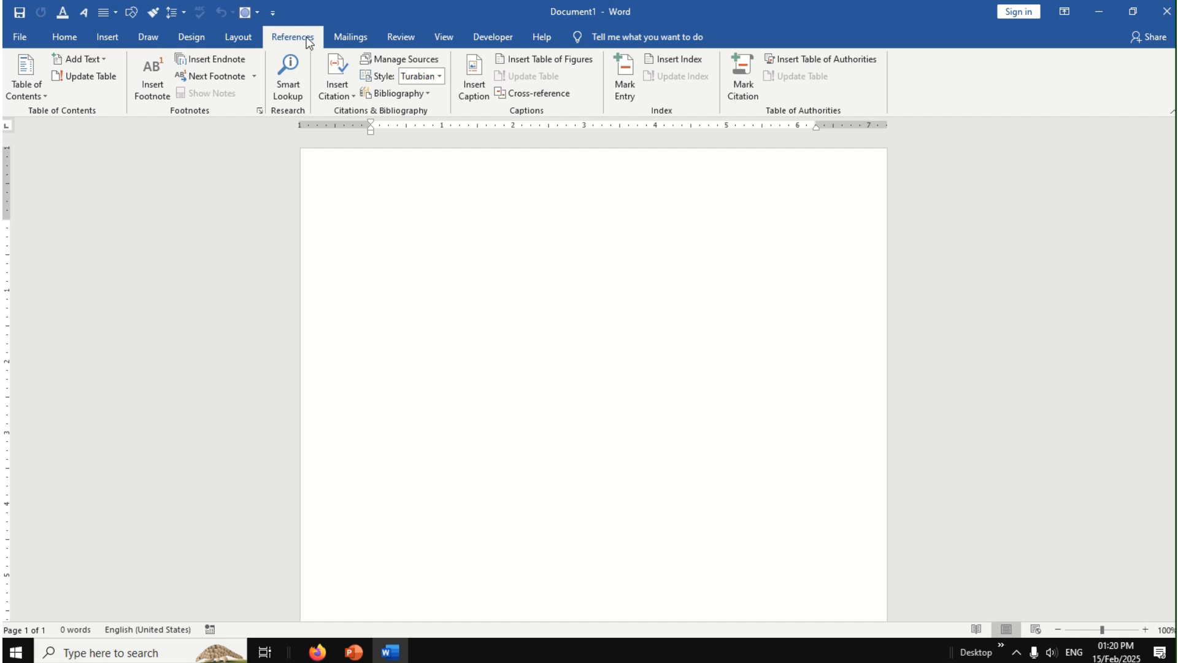
left_click(357, 42)
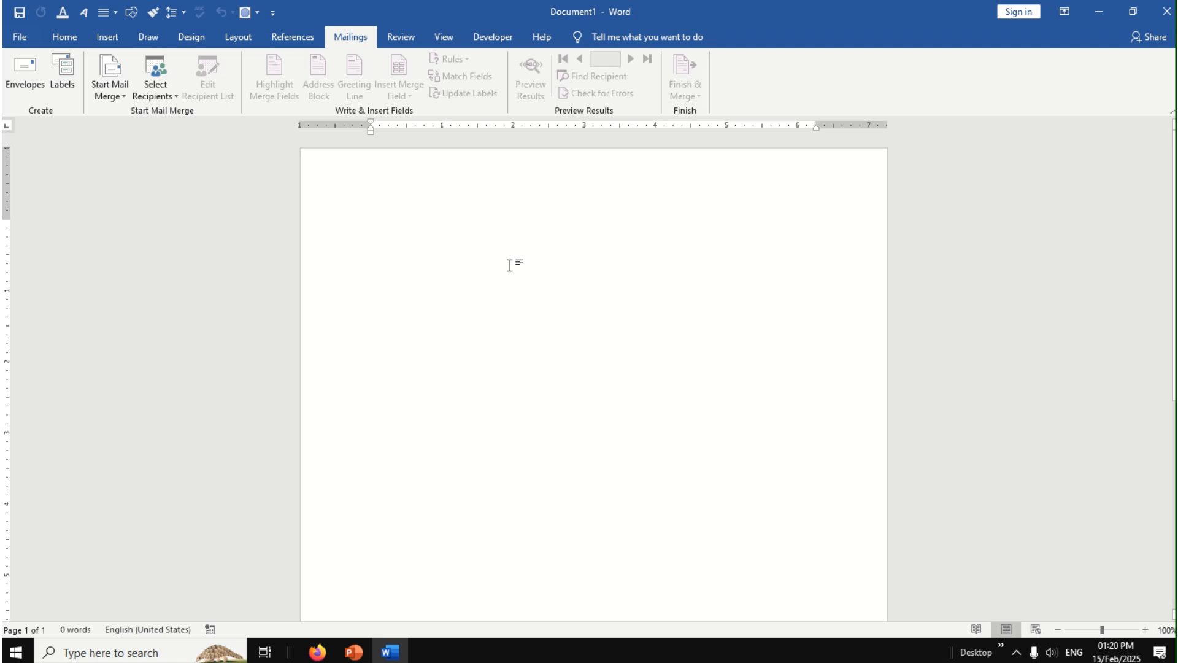
type("To,")
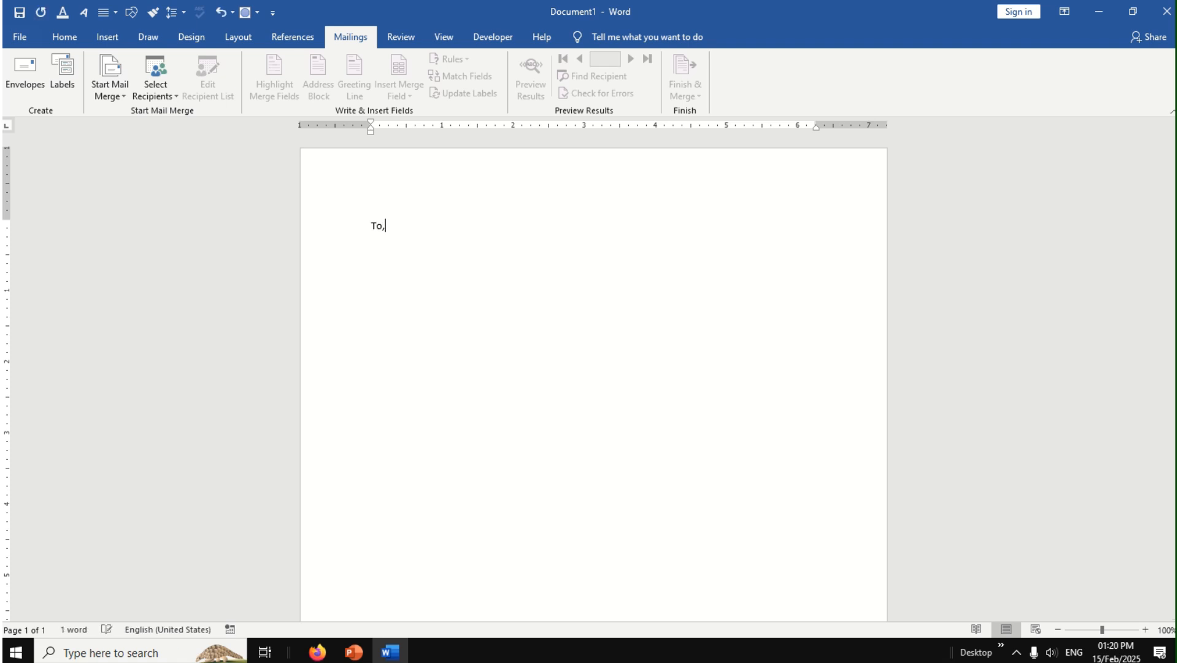
key("Return")
type("Dea")
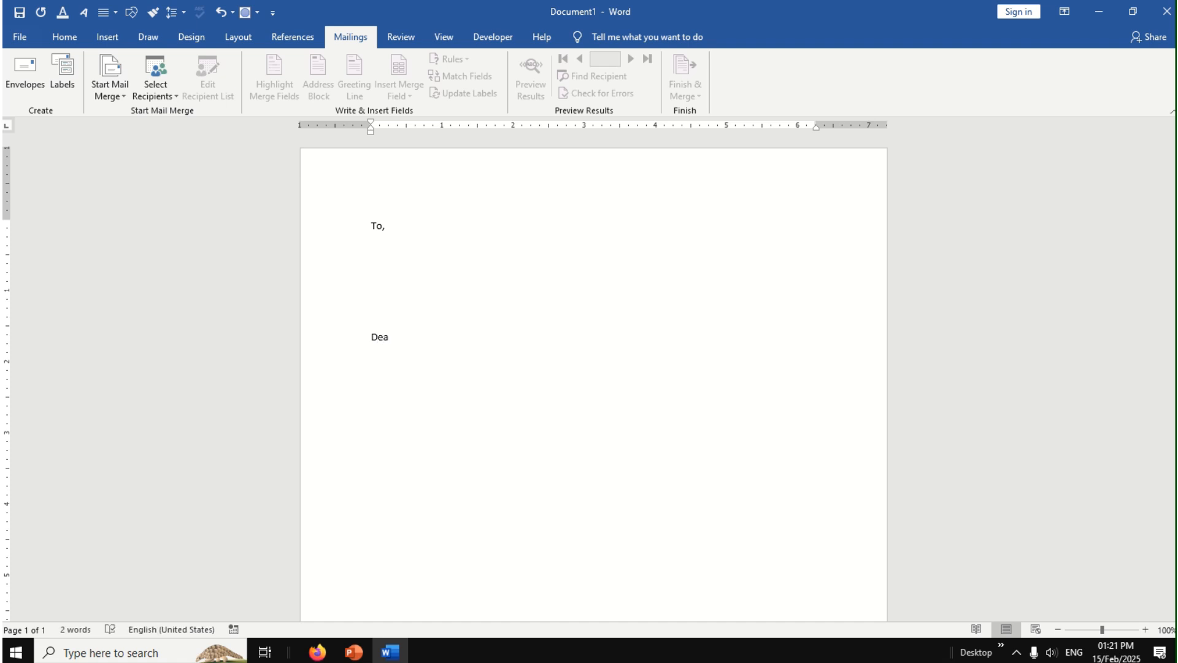
type("r sir")
type("/Madam")
key("BackSpace")
key("BackSpace")
key("BackSpace")
key("BackSpace")
key("BackSpace")
type("Mam")
type("   We Arr")
type("r")
Step: Begin the letter body below the salutation with "We Arrange an Annual Meeting at Rajarampuri Kolhapur"
key("BackSpace")
type("ange an Ann")
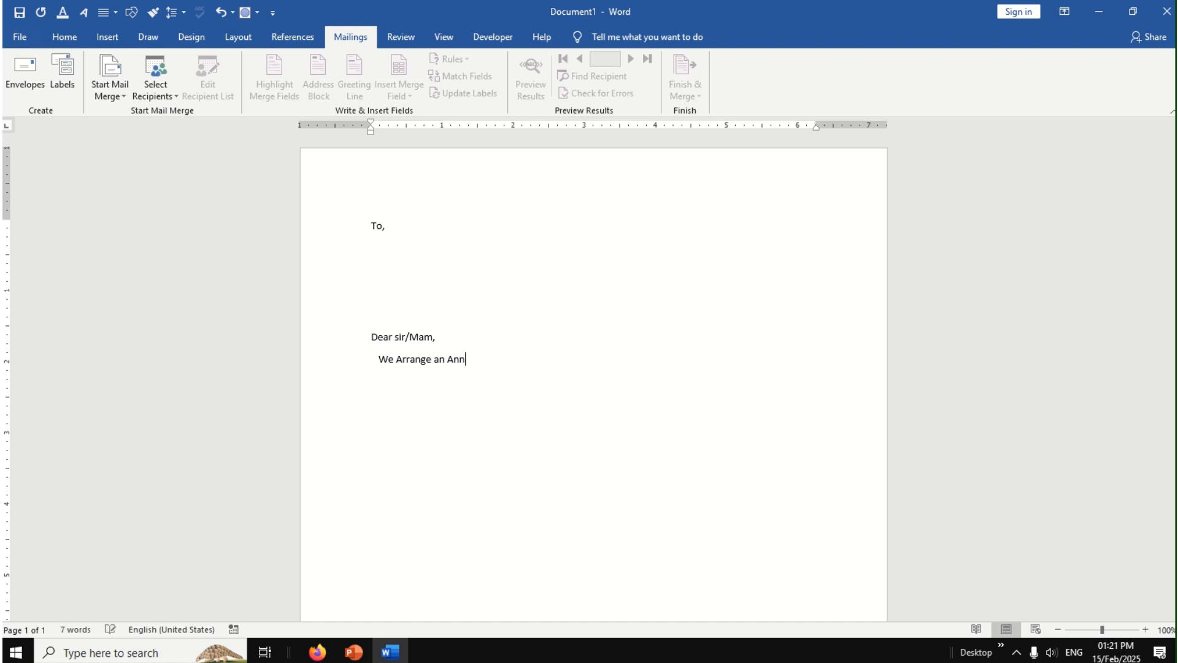
type("ual Meeting at Rajar")
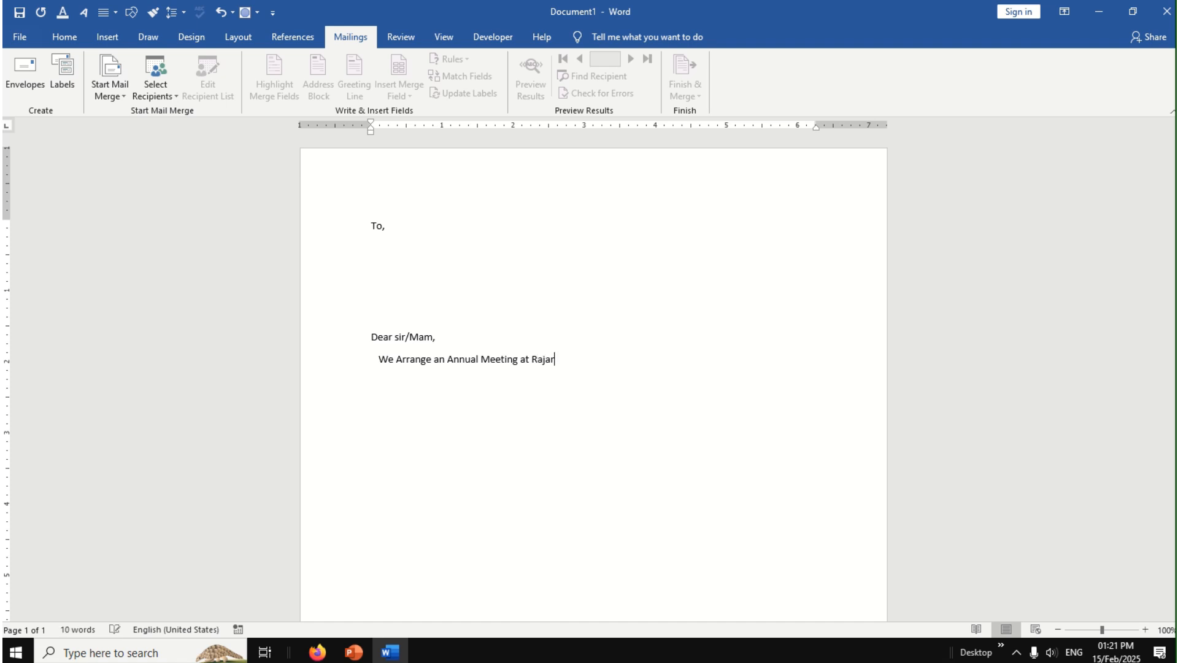
type("ampuri Kolhapur , timing ")
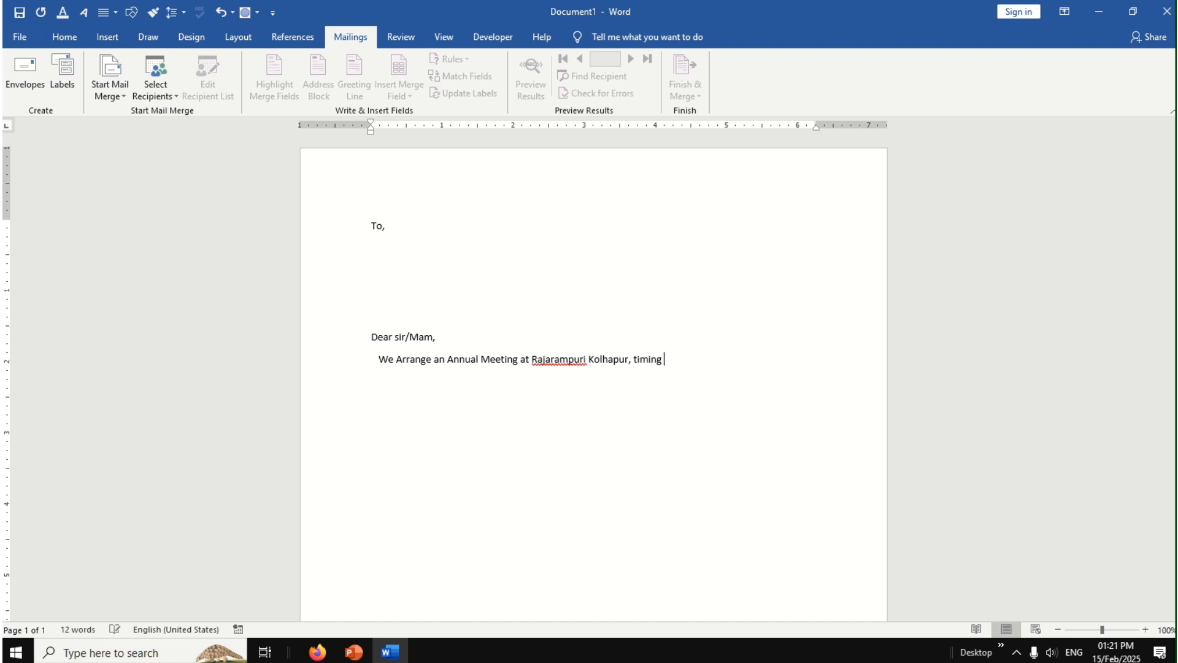
type("of Meeting is 10.00am to 5.00")
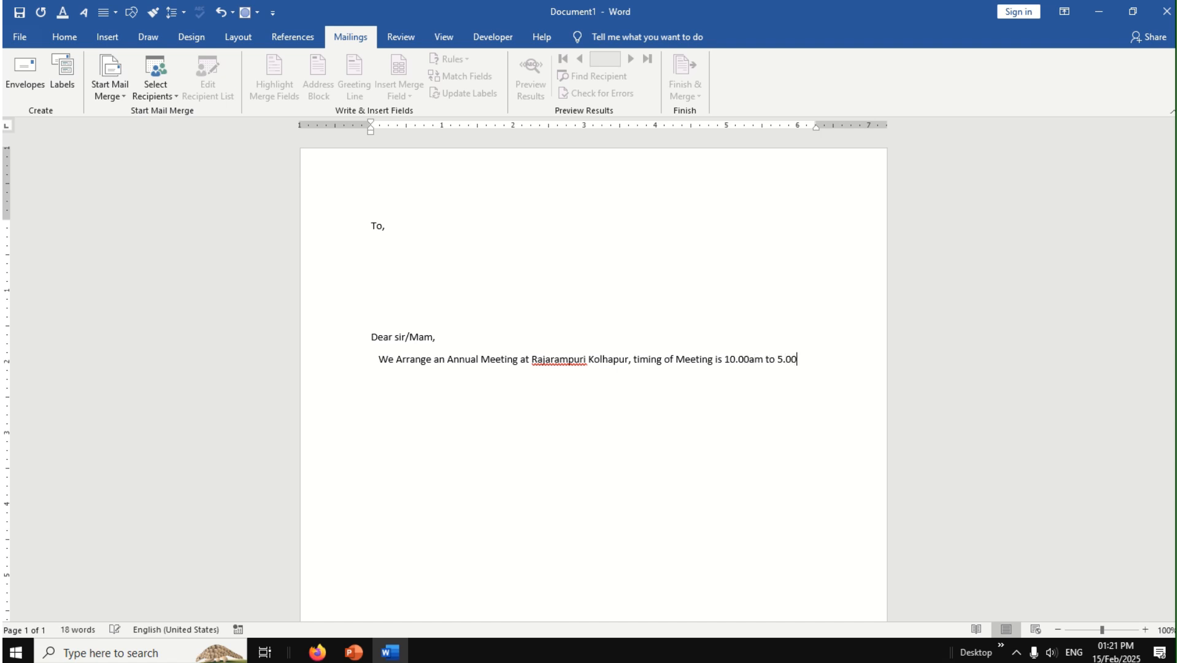
type("Pm")
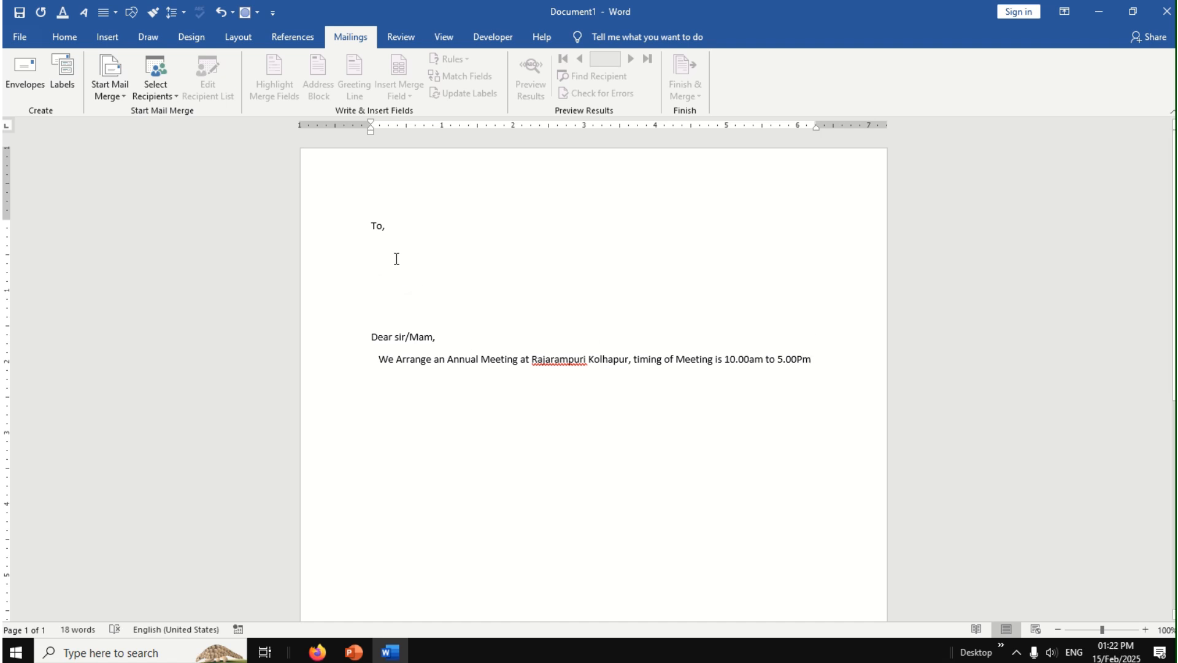
Step: With the insertion point below "To,", start the Step-by-Step Mail Merge Wizard for letters using the current document and proceed to recipient selection
left_click(373, 247)
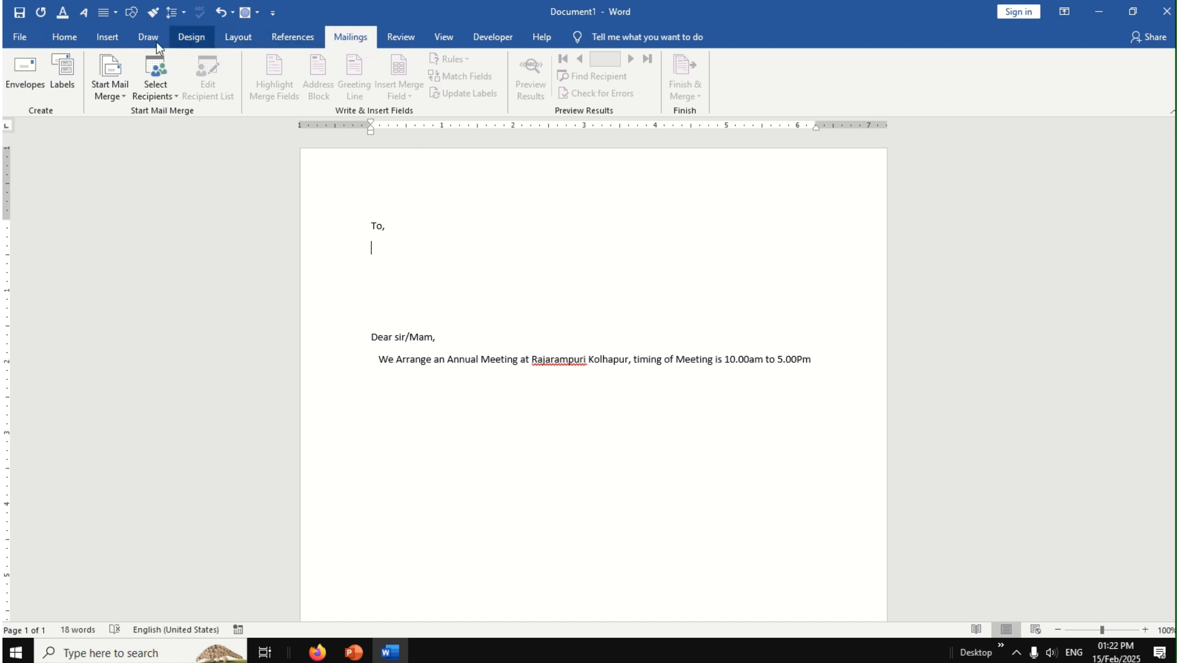
left_click(119, 91)
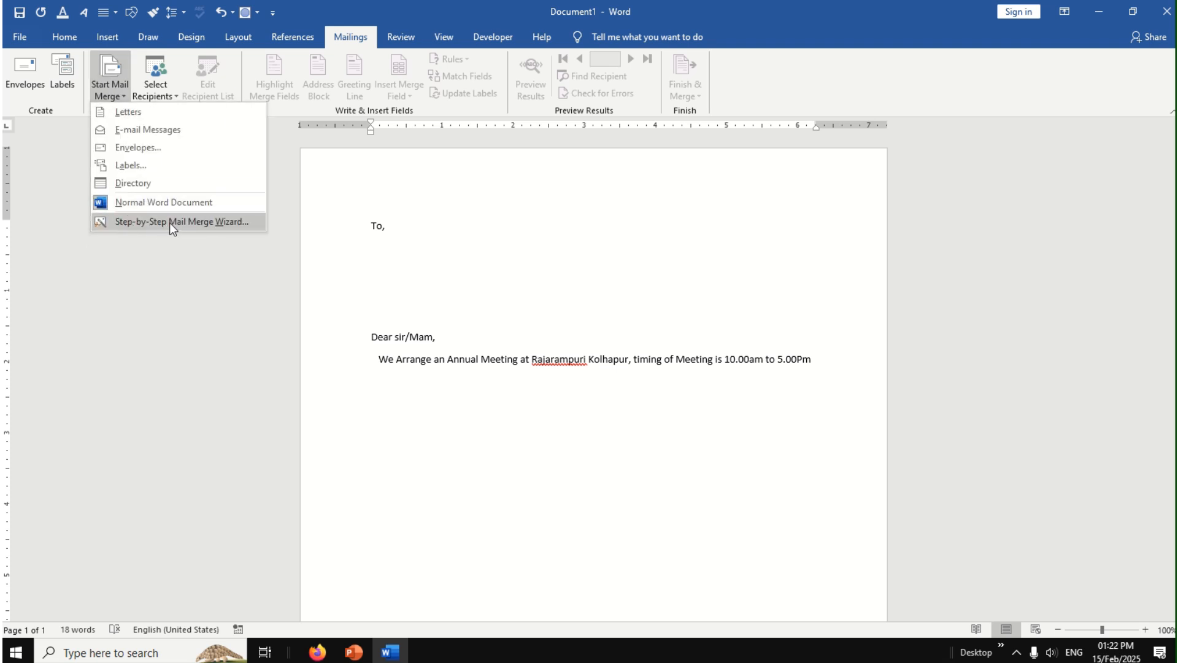
left_click(244, 222)
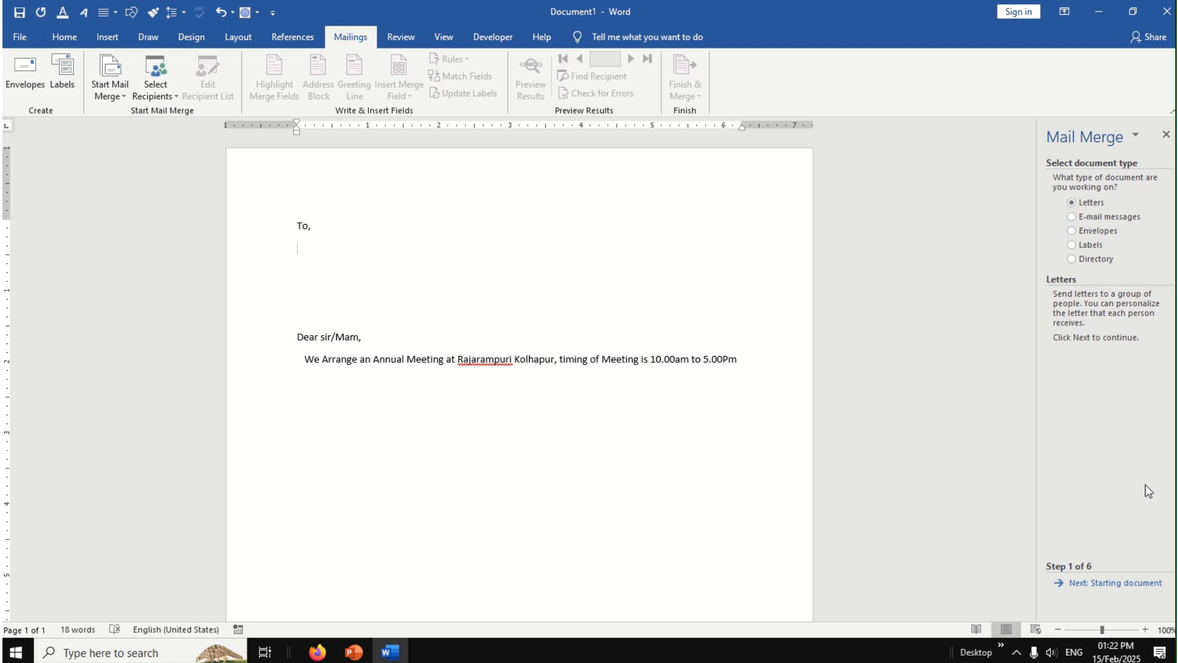
left_click(1116, 583)
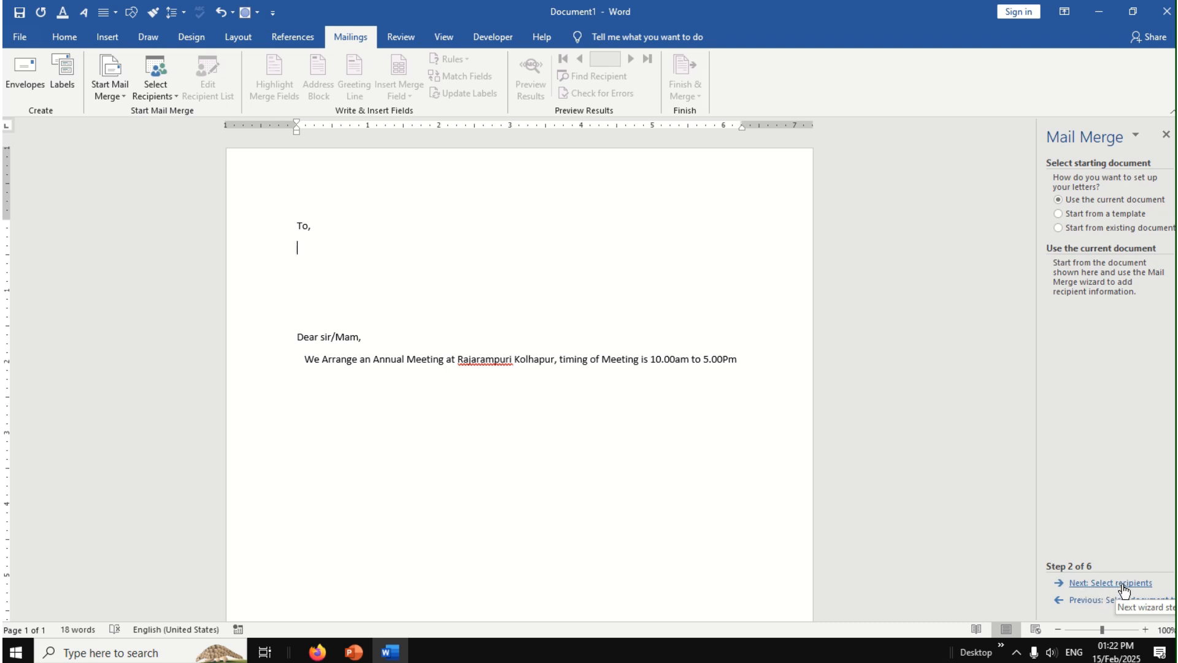
left_click(1122, 584)
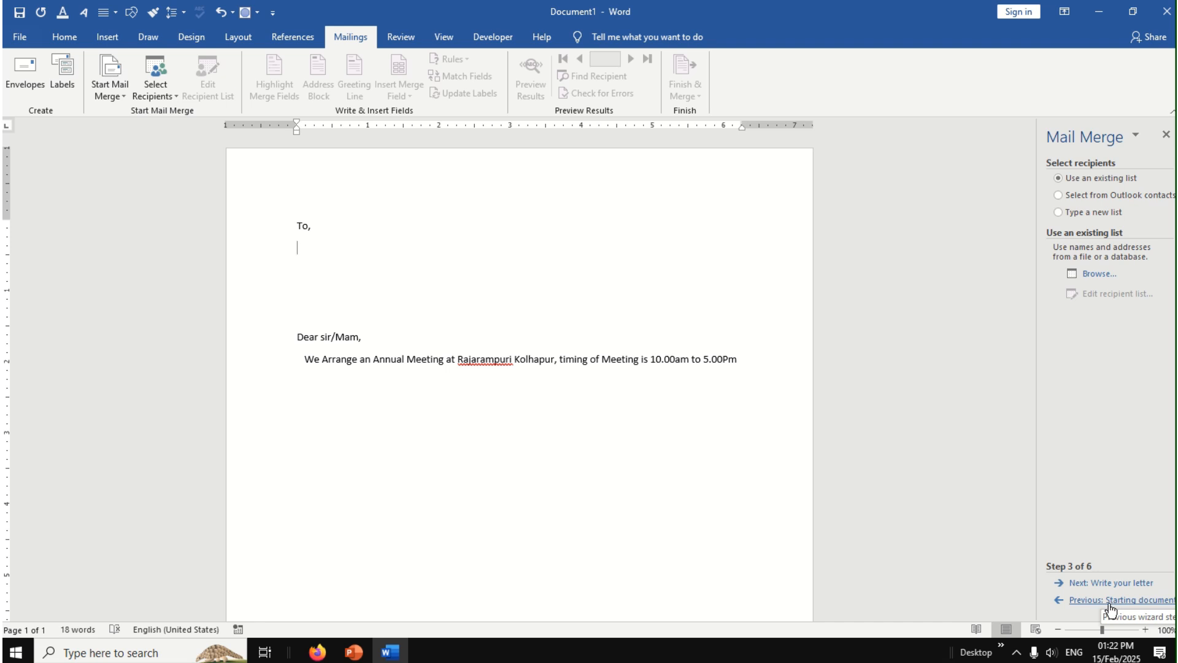
left_click(1110, 602)
left_click(1109, 603)
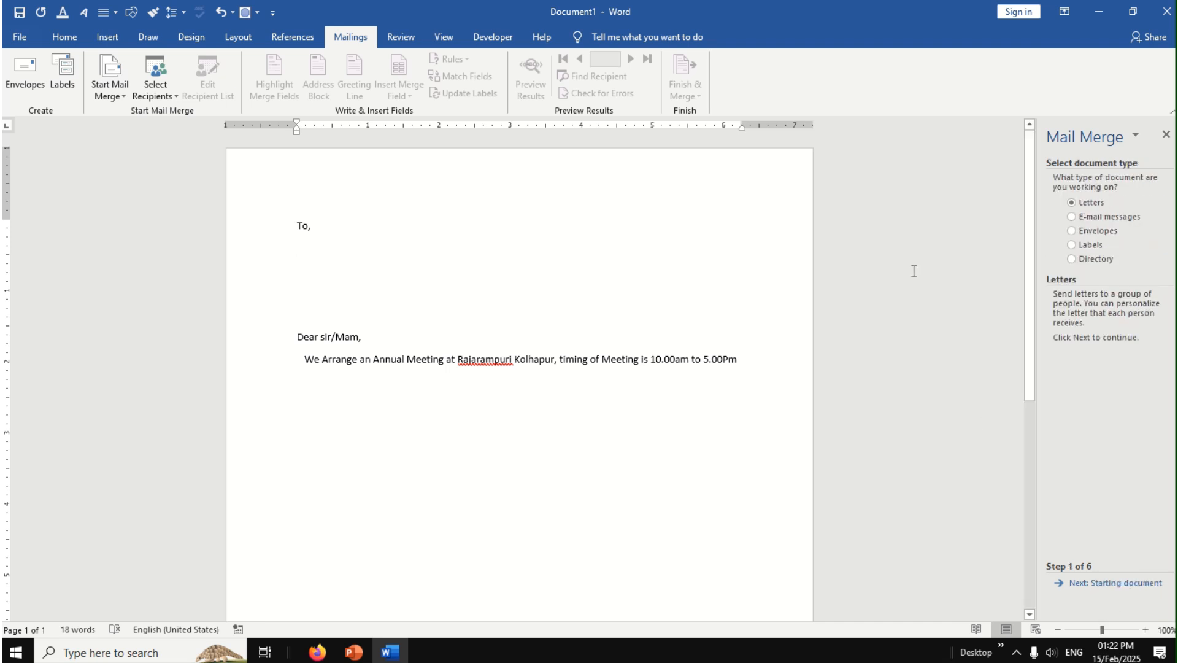
left_click(1101, 587)
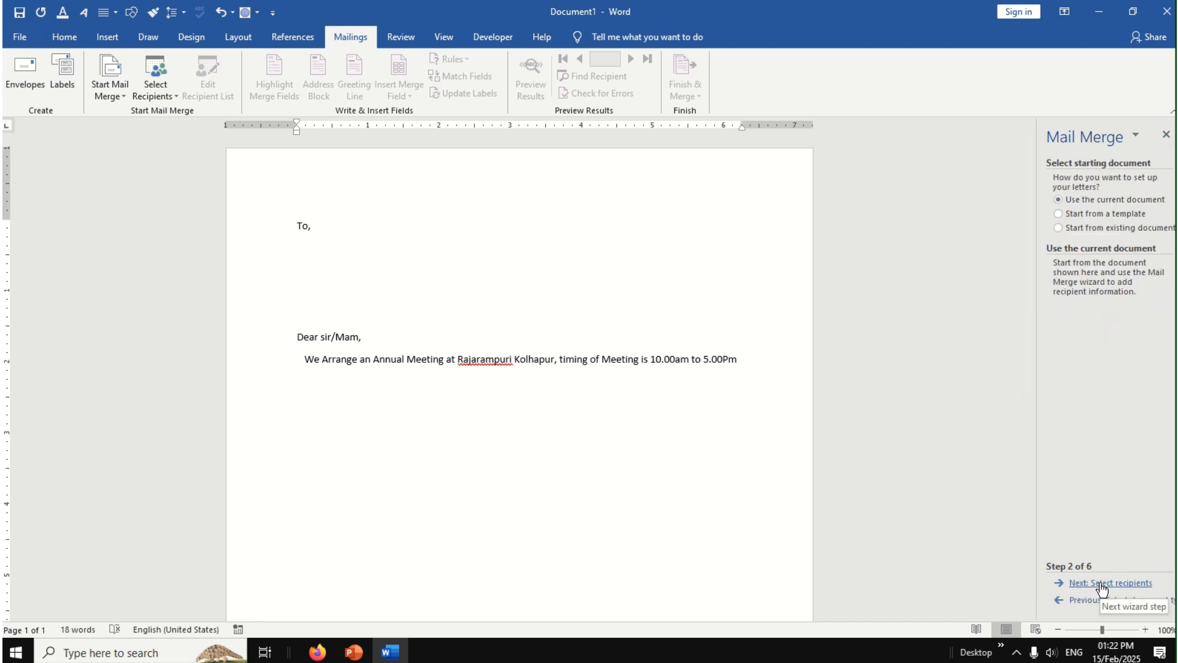
left_click(1104, 587)
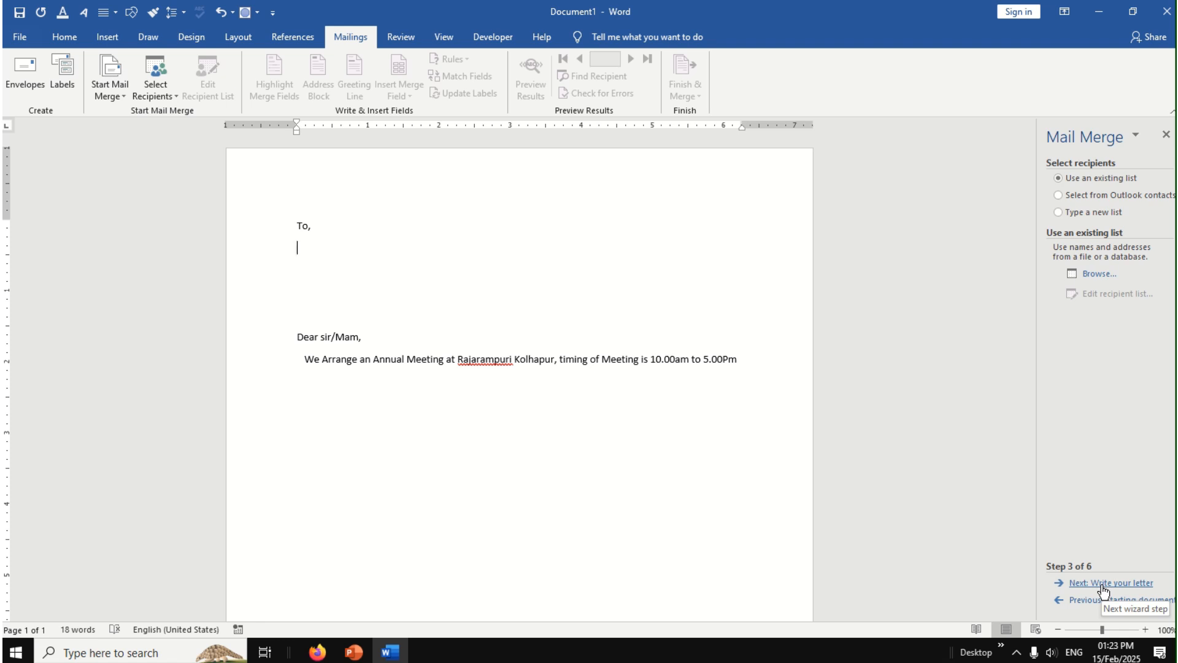
Step: Choose to type a new recipient list, start creating it and look through its columns from First Name to Address Line 1
left_click(1098, 215)
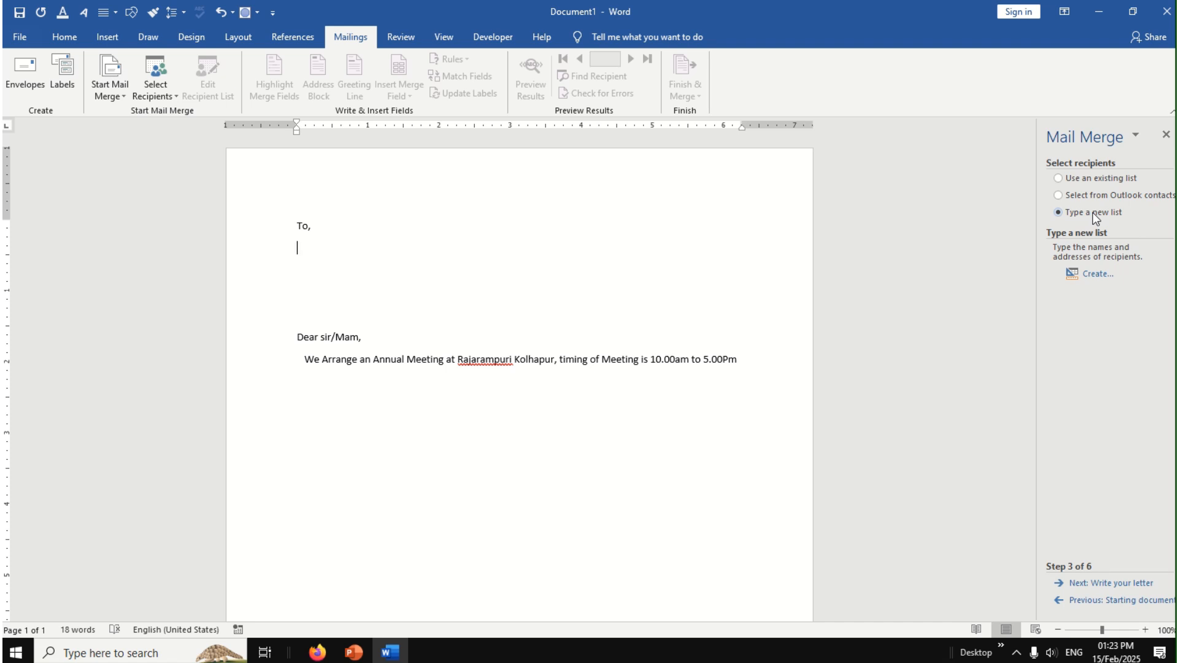
left_click(1097, 274)
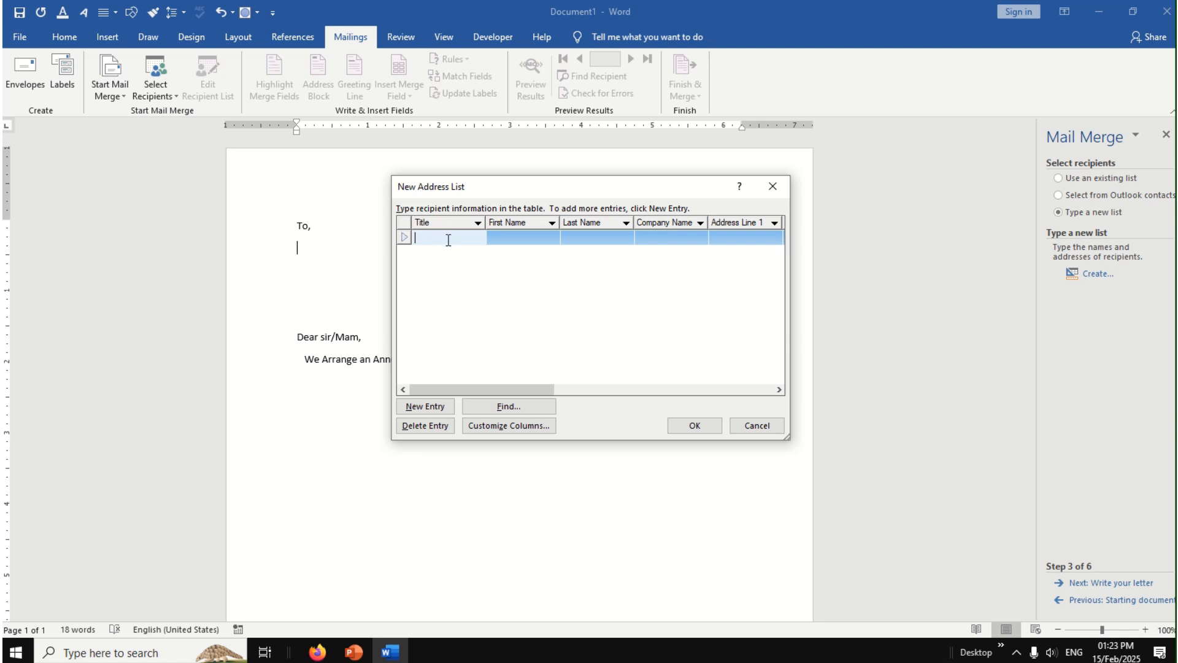
left_click(545, 237)
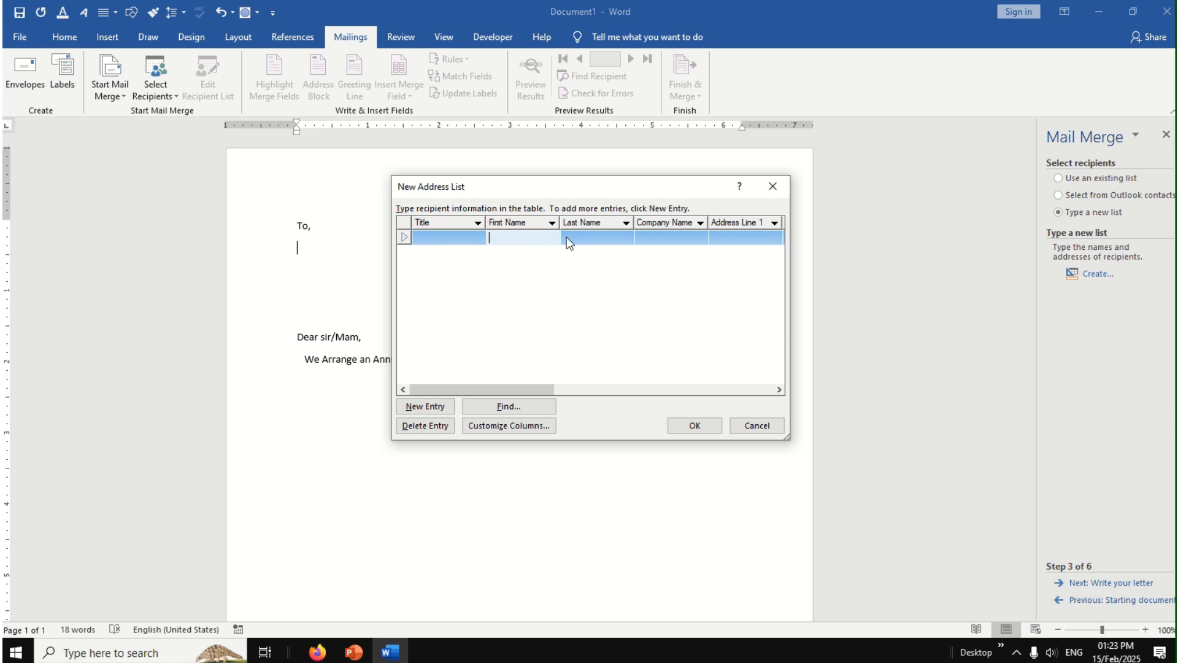
left_click(599, 237)
left_click(669, 238)
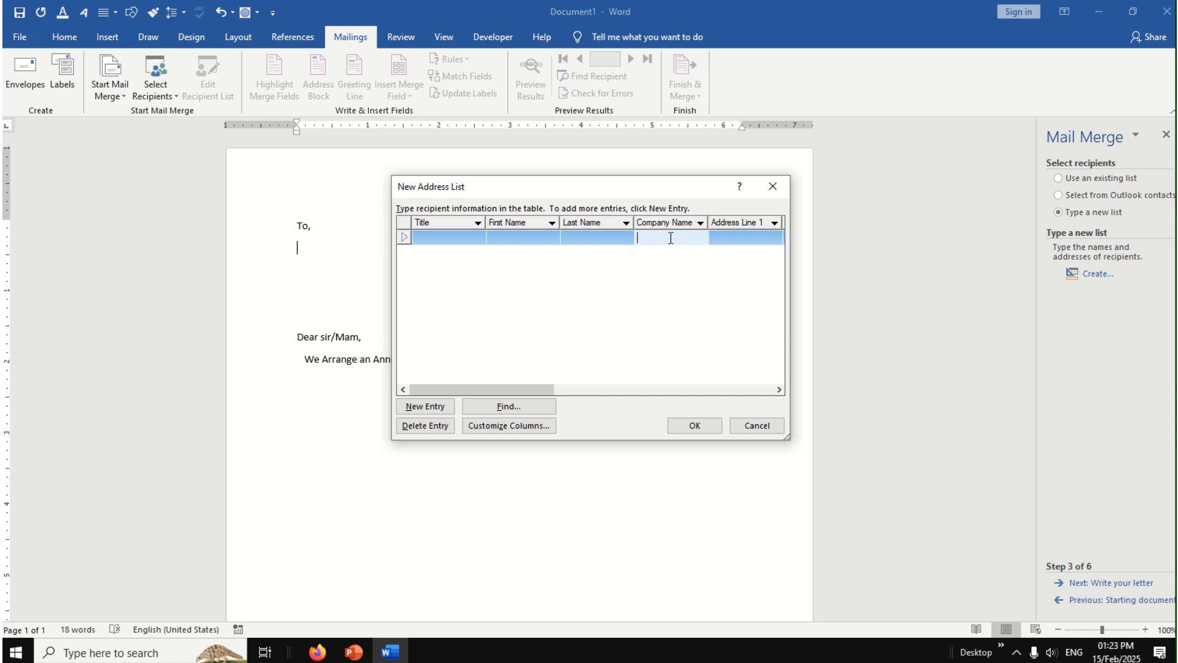
left_click(732, 238)
left_click_drag(524, 393, 447, 392)
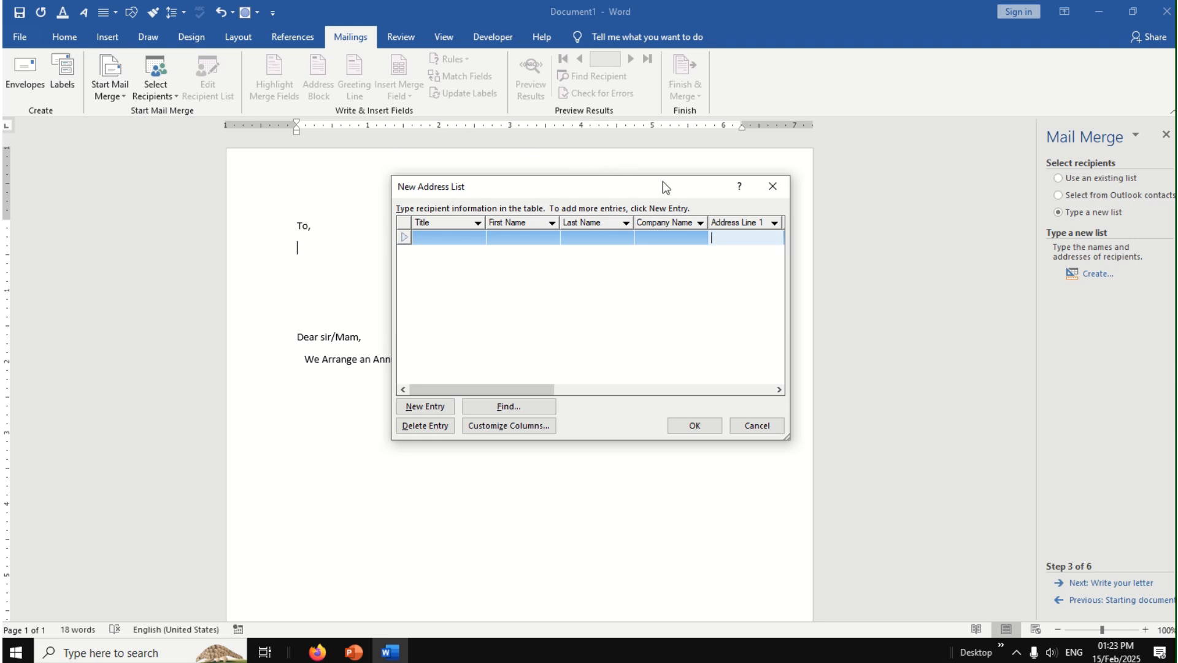
Step: Customize the address list columns by deleting the E-mail Address, Work Phone and Home Phone fields
left_click(513, 428)
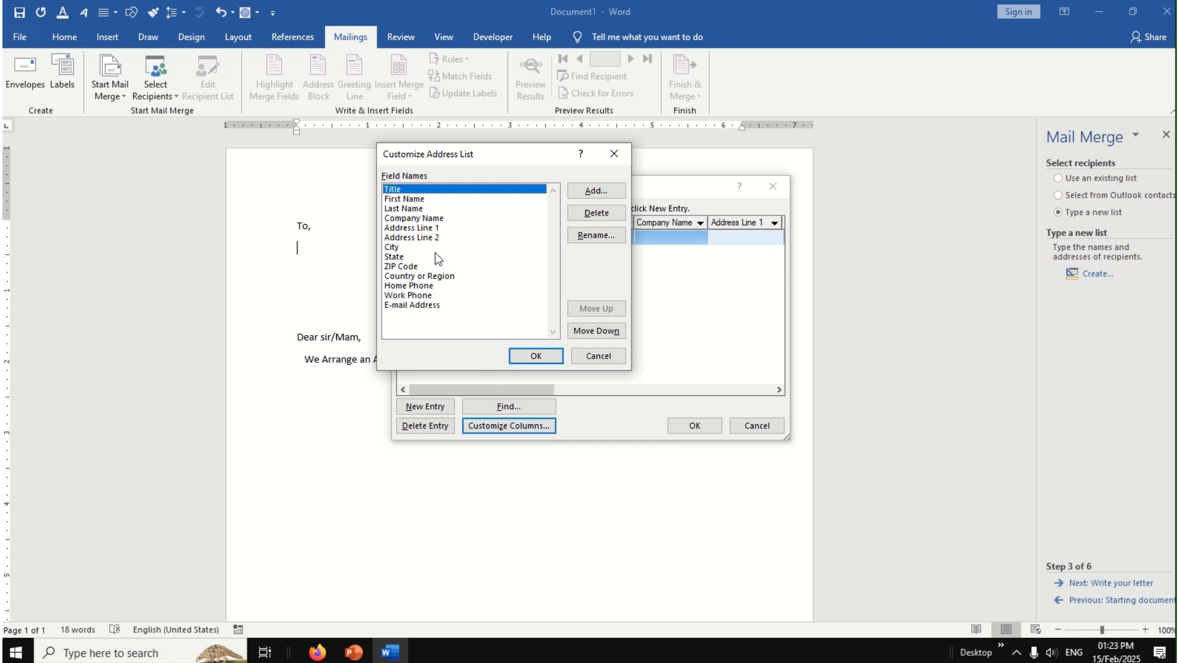
left_click(396, 306)
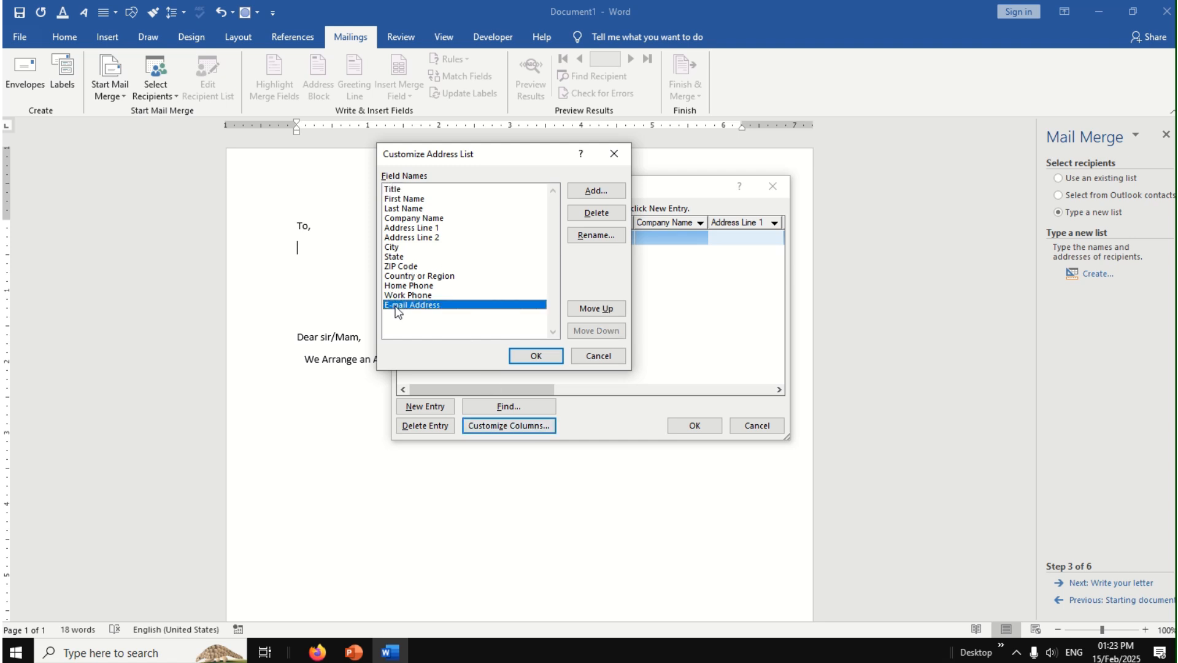
left_click(597, 213)
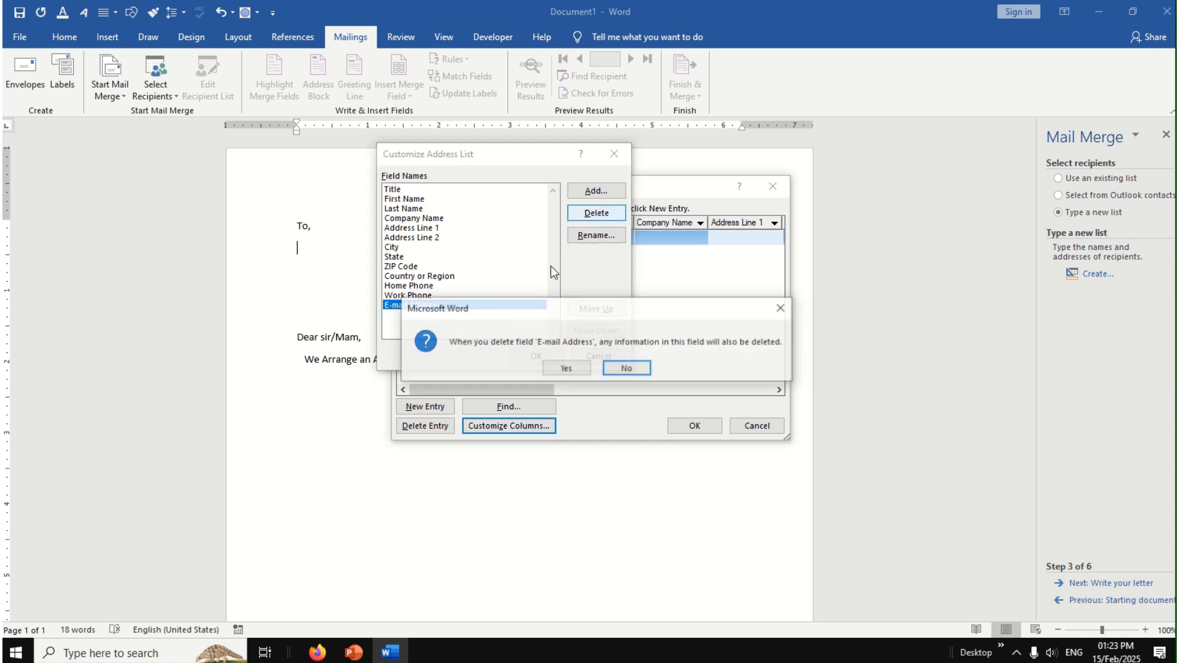
left_click(563, 367)
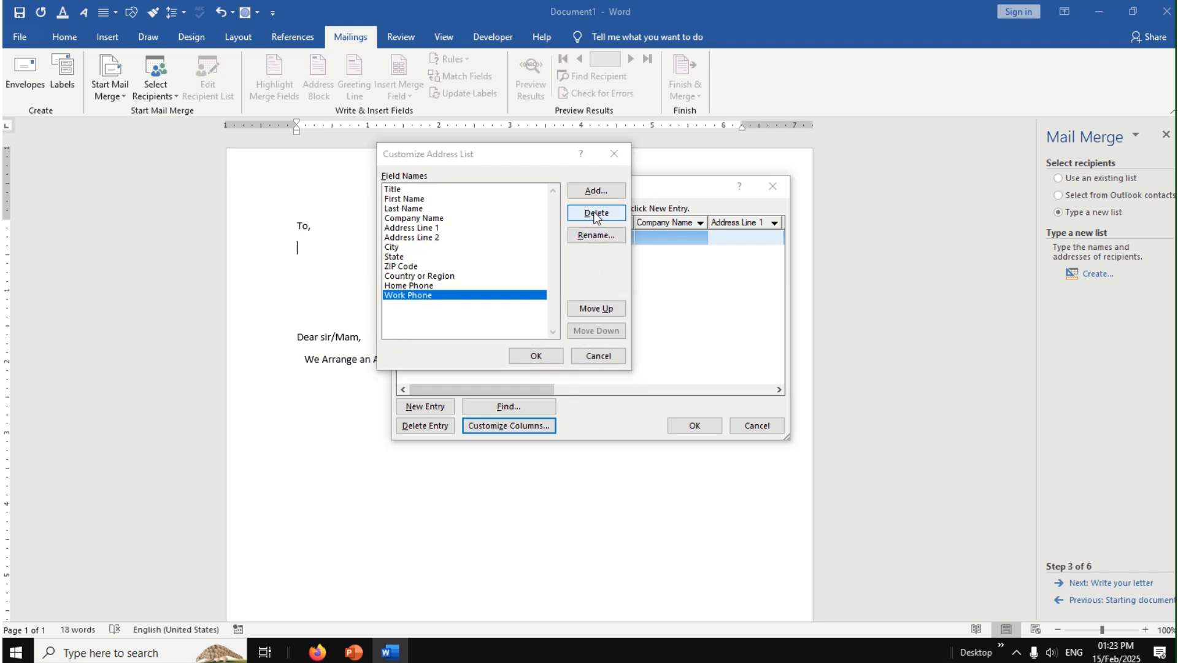
left_click(597, 215)
left_click(564, 367)
key("Return")
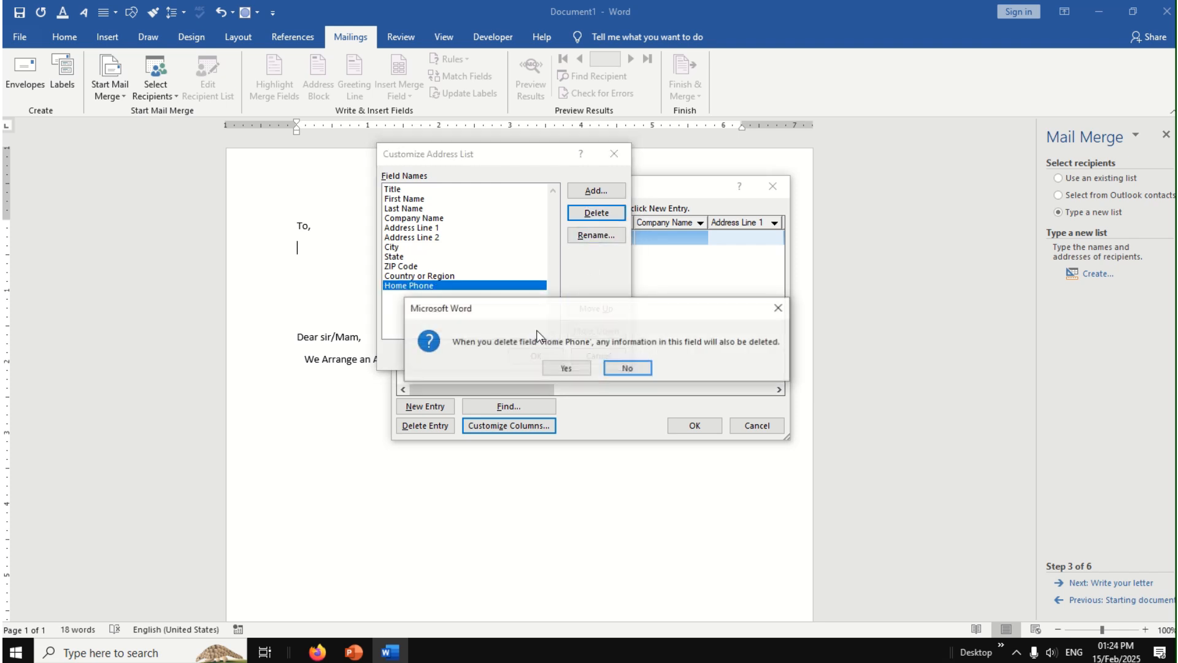
left_click(566, 368)
Step: Delete the Country or Region, ZIP Code and State fields from the address list
left_click(599, 213)
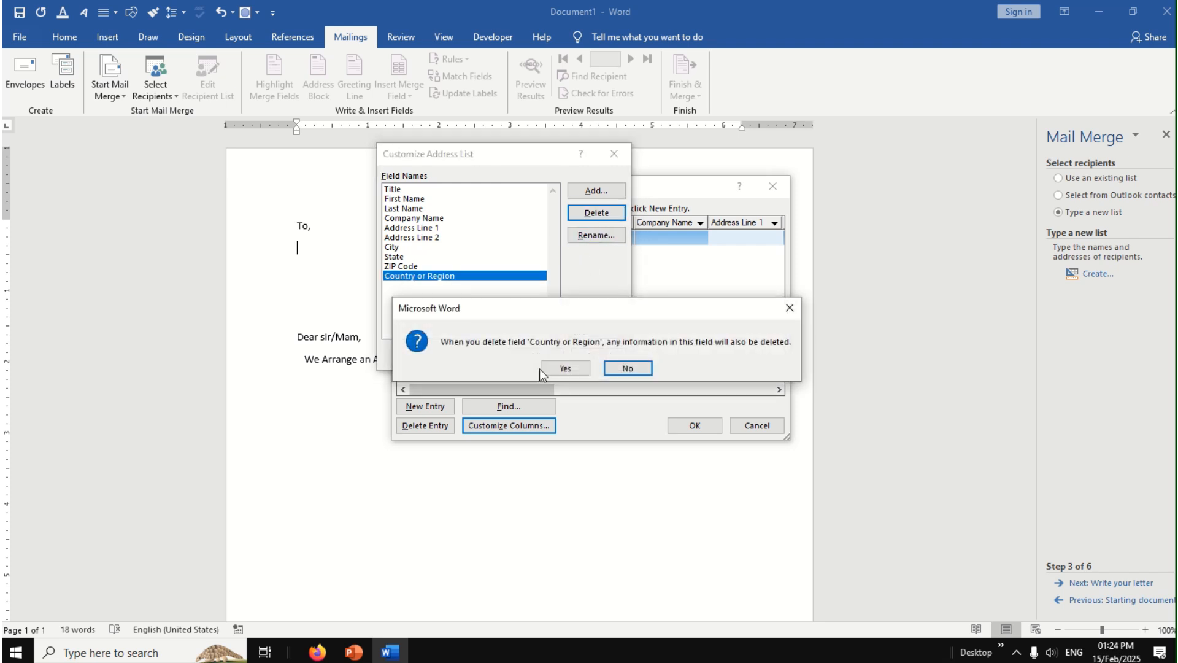
left_click(544, 369)
left_click(594, 214)
left_click(555, 369)
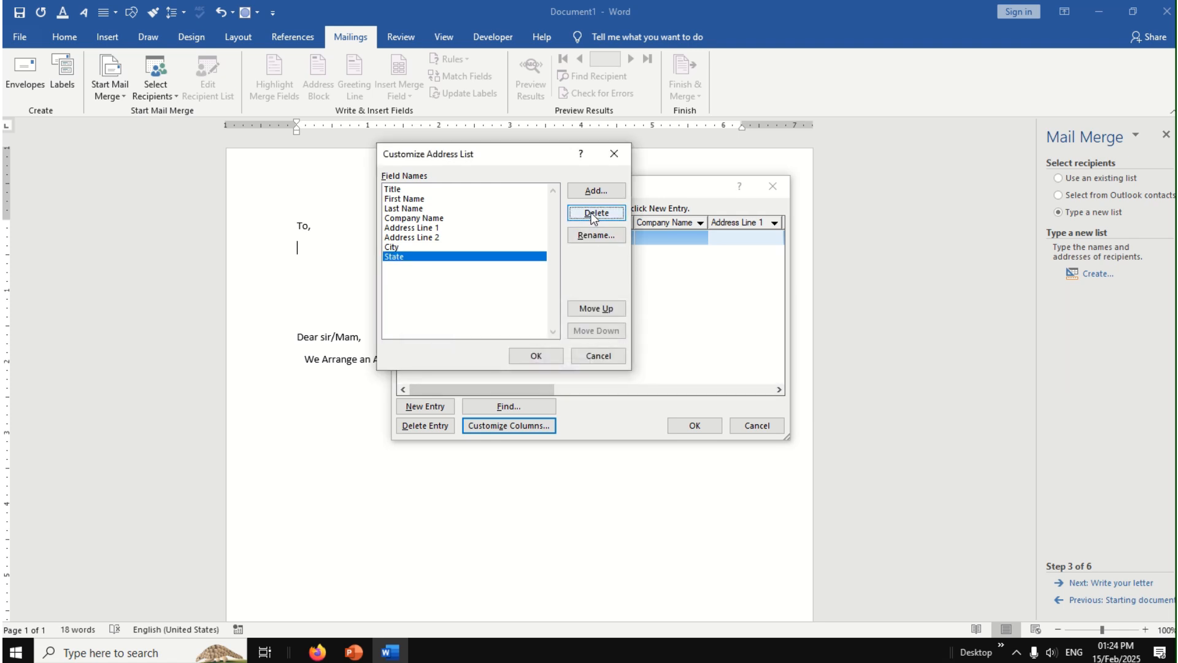
left_click(594, 216)
left_click(554, 370)
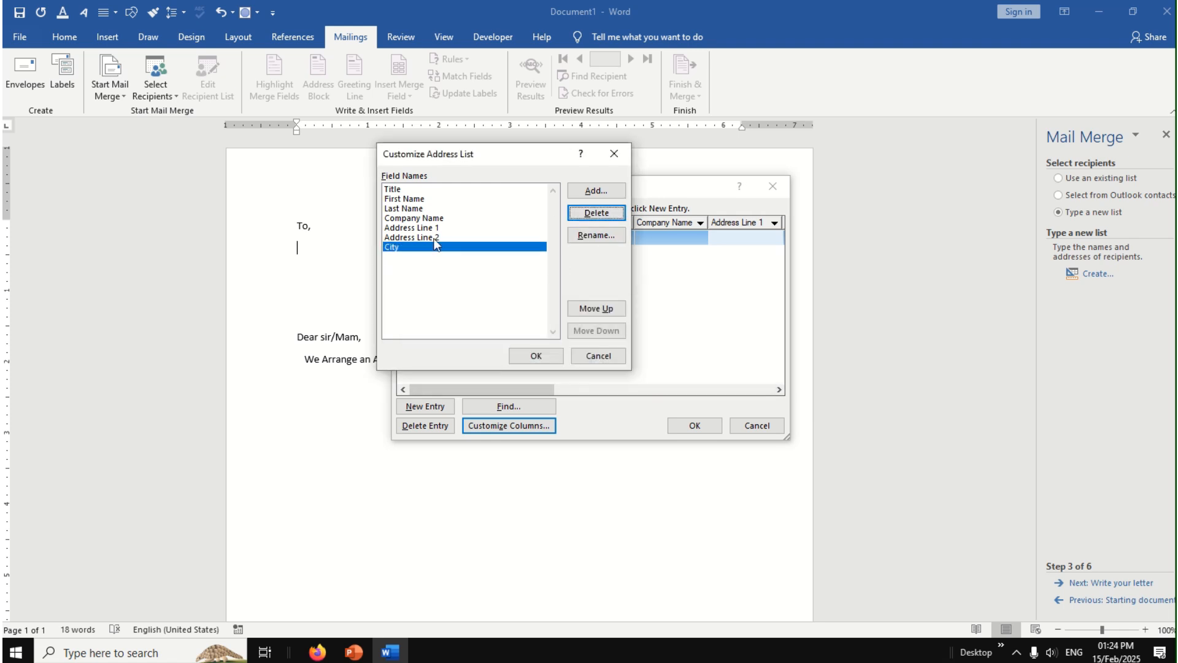
Step: Delete the Address Line 2 and Company Name fields from the address list
left_click(435, 237)
left_click(596, 213)
left_click(561, 370)
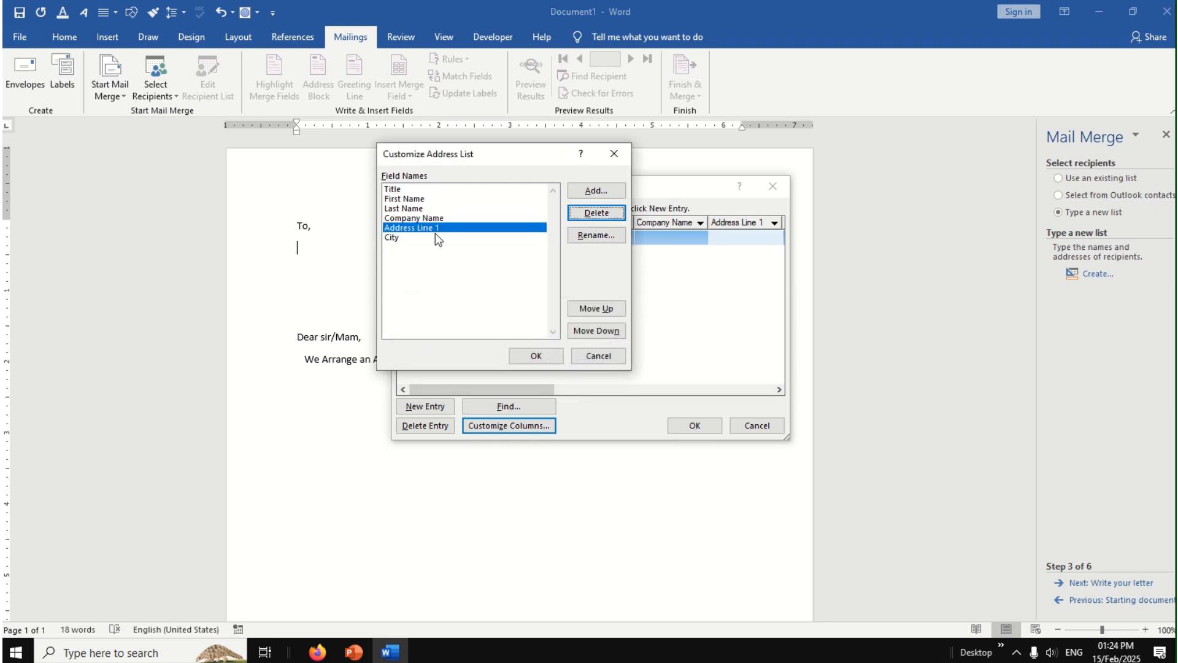
left_click(434, 219)
left_click(595, 213)
left_click(556, 370)
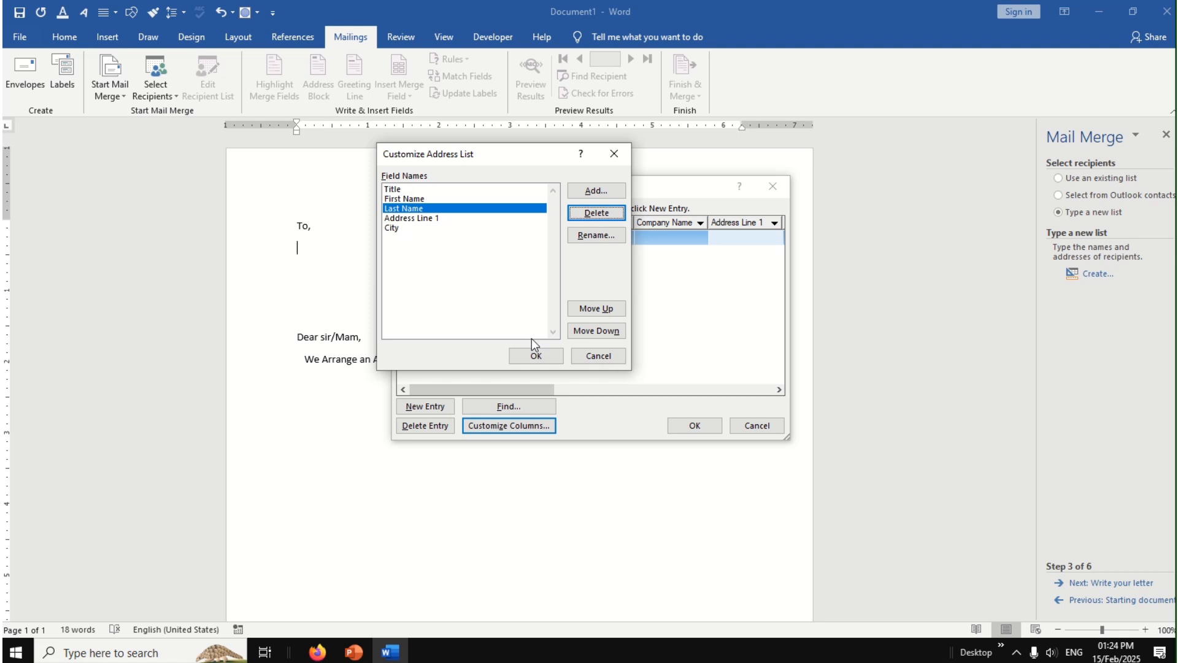
Step: Accept the customized columns and enter the first recipient's title "Mr.", first name and last name
left_click(540, 355)
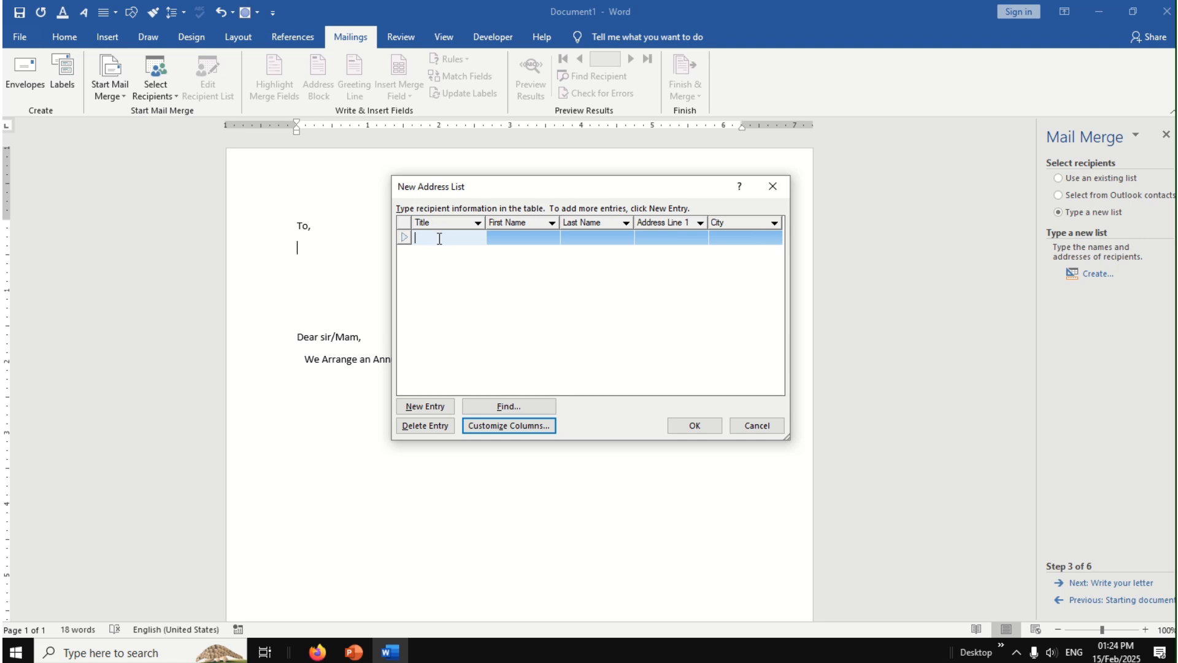
type("Mr.")
key("Tab")
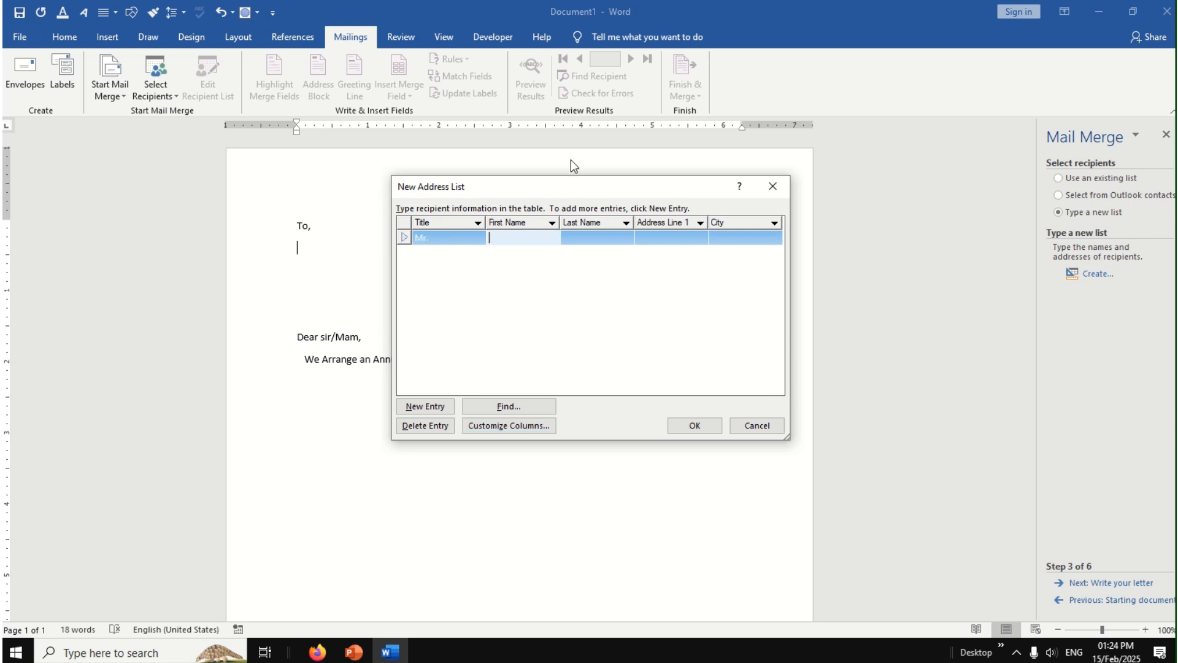
type("Sanjay")
key("Tab")
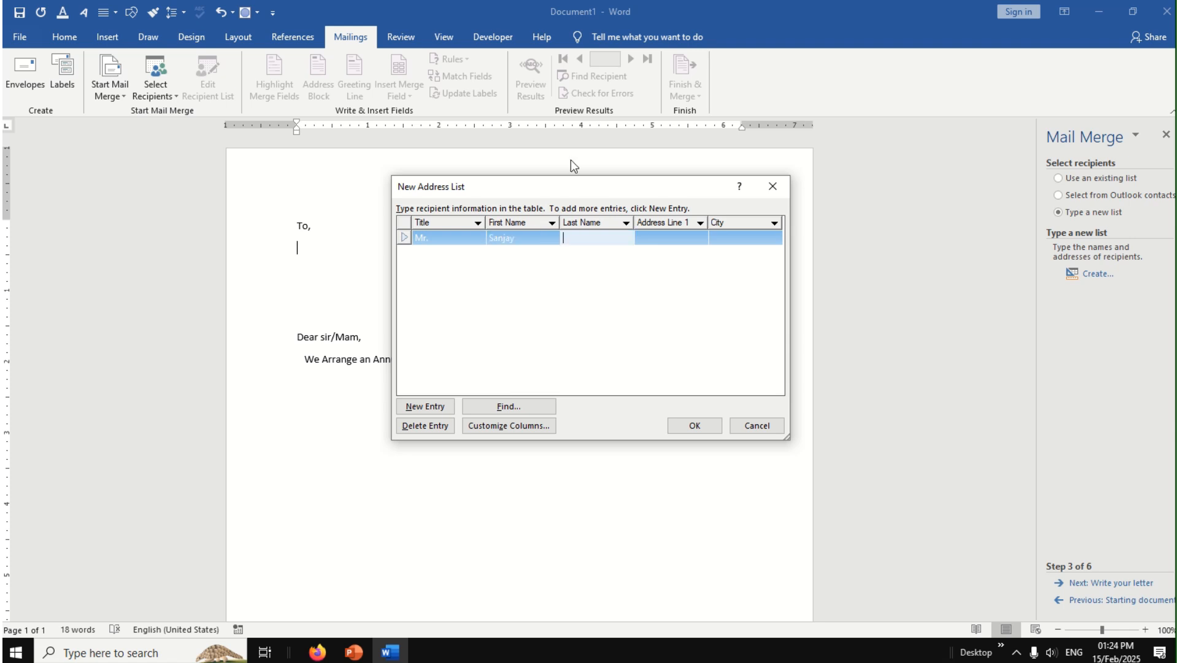
type("Patil")
key("Tab")
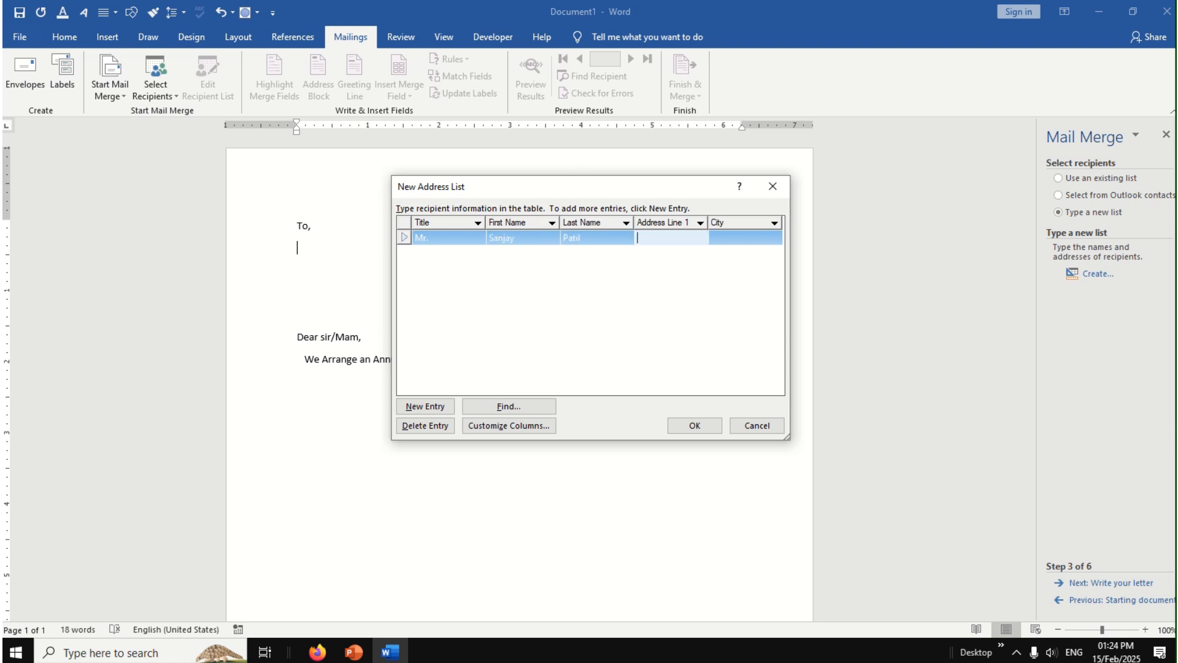
Step: Fill in the first recipient's address line and city, and start a second entry
type("Shahupuri")
key("Tab")
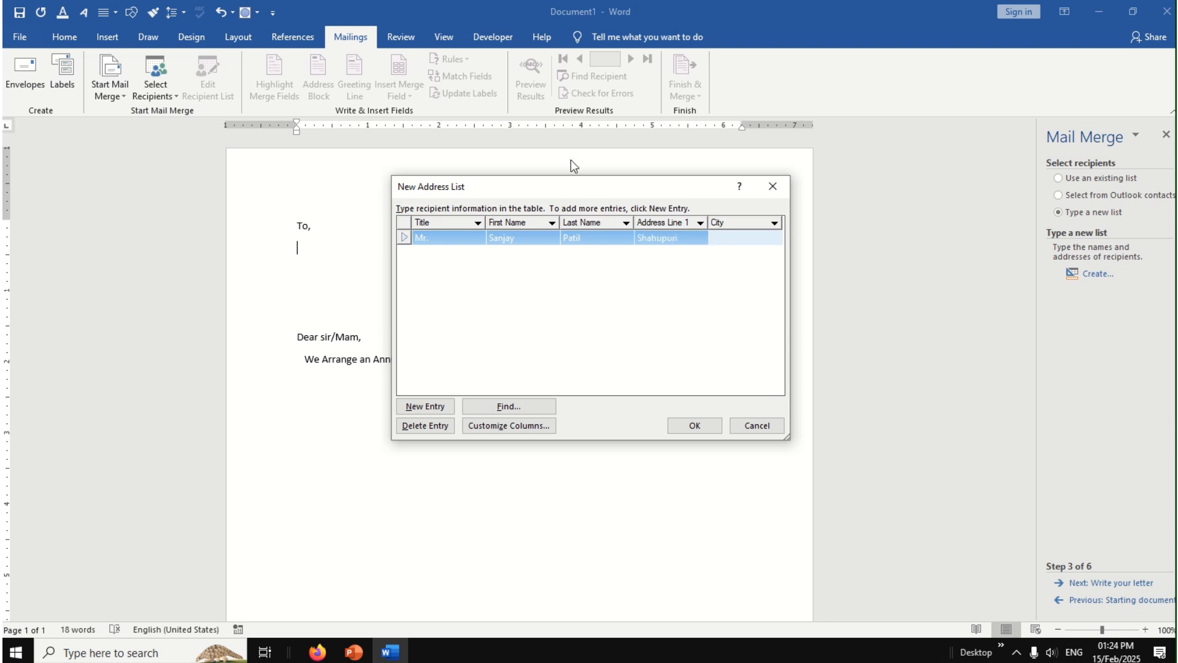
type("Kolhapur")
key("Tab")
Step: Enter the second recipient's title "Mr.", first name and last name
type("M")
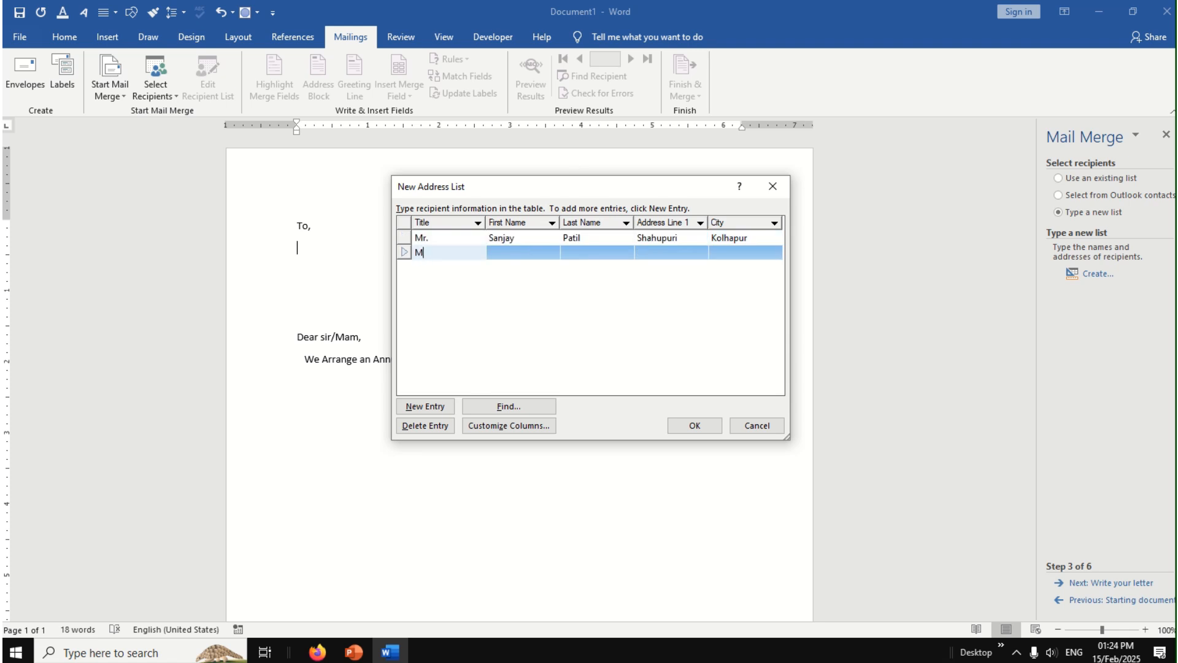
type("r.")
key("Tab")
type("Sant")
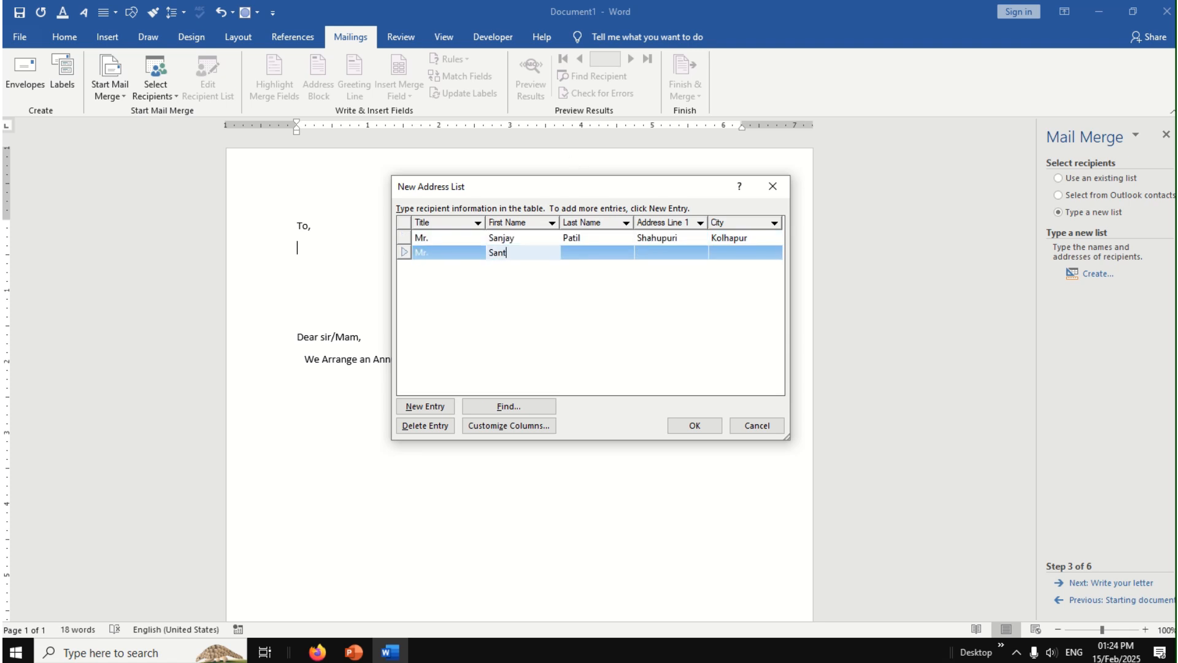
type("osh")
key("Tab")
type("S")
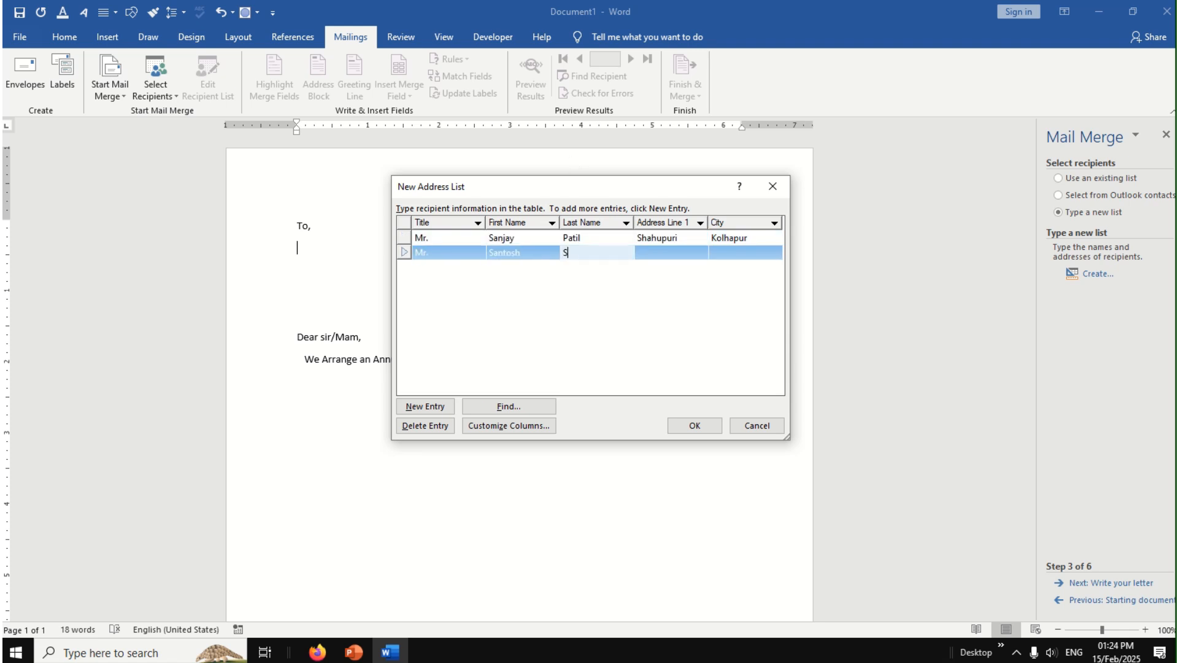
type("hinde")
key("Tab")
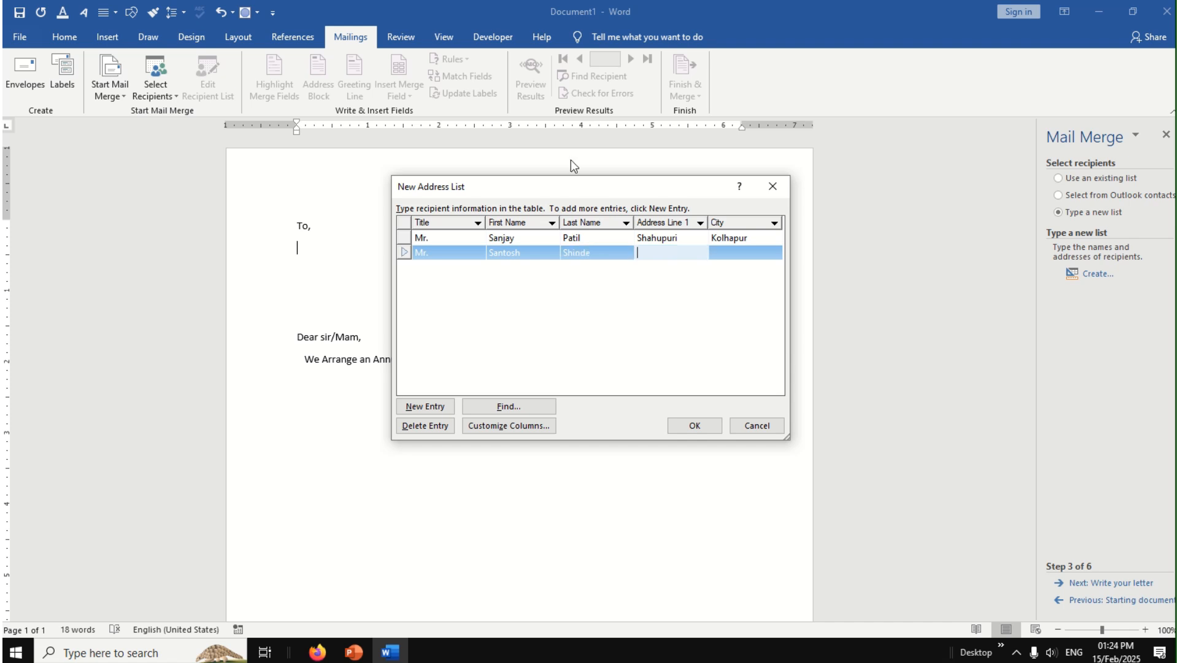
Step: Fill in the second recipient's address line and city, and start a third entry
type("Rajarampuri")
key("Tab")
type("Ko")
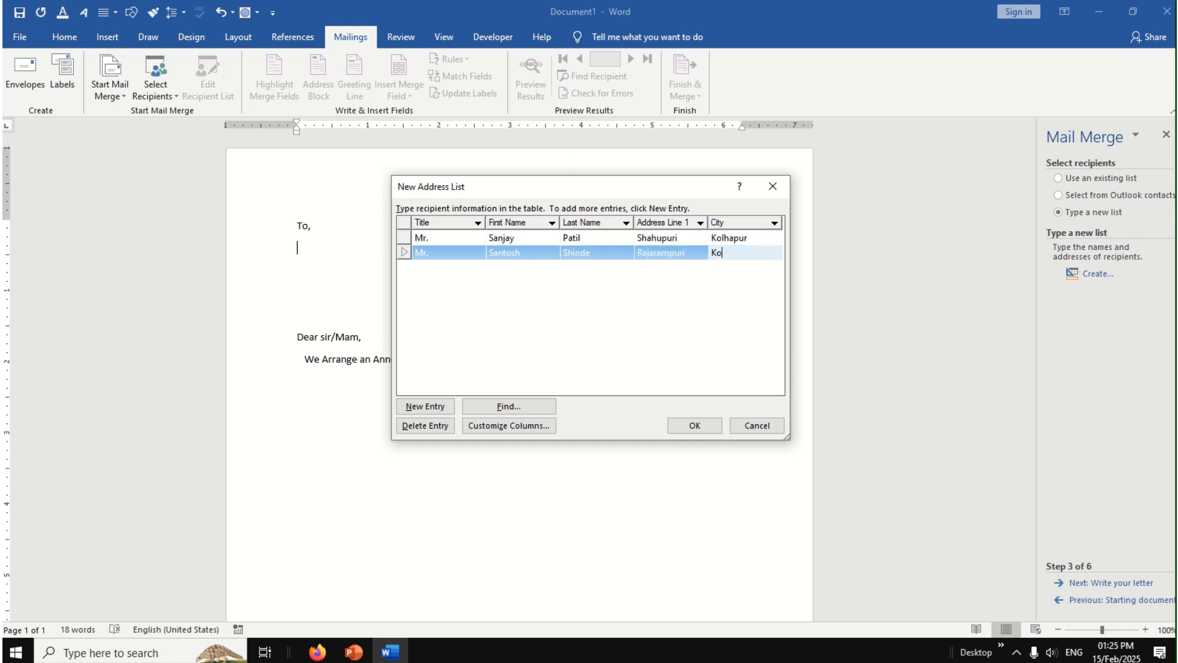
type("lha[pu")
key("BackSpace")
key("BackSpace")
key("BackSpace")
type("pur")
key("Tab")
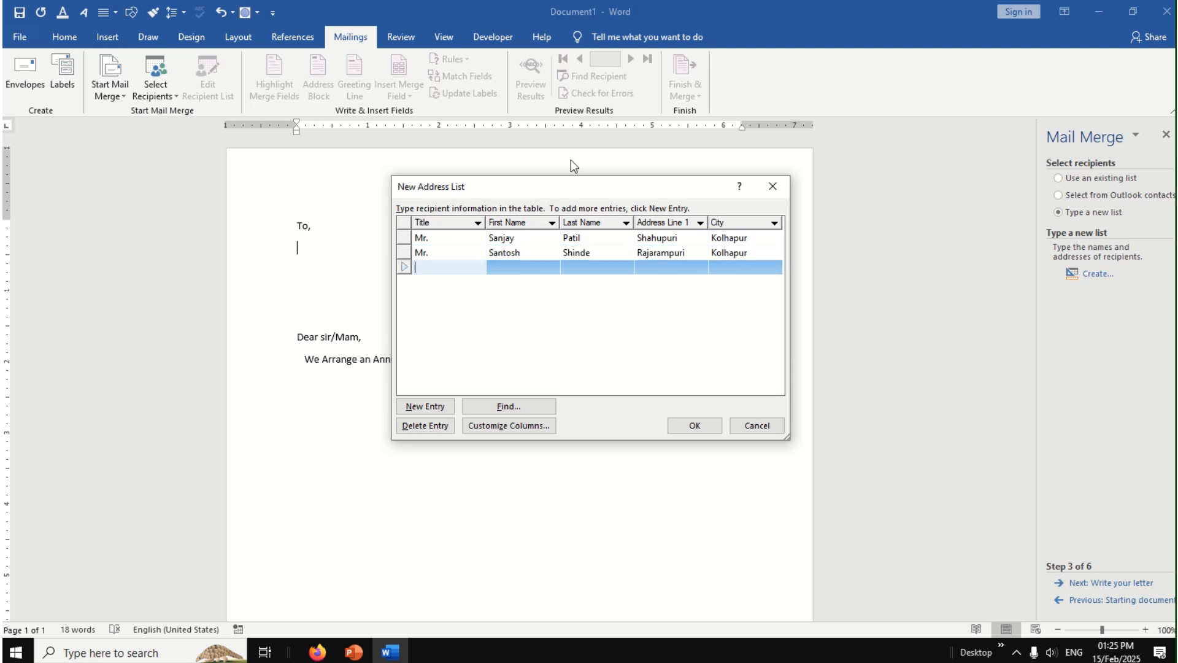
Step: Enter the third recipient's title "Mrs.", first name and last name
type("Mrs.")
key("Tab")
type("Shital")
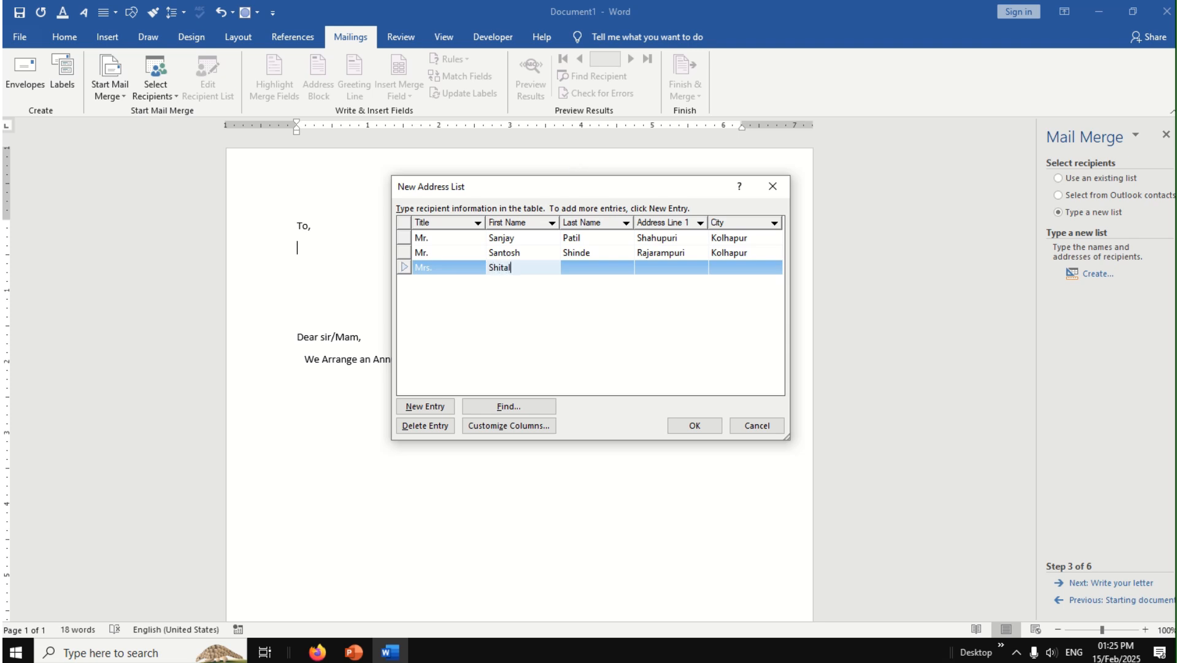
key("Tab")
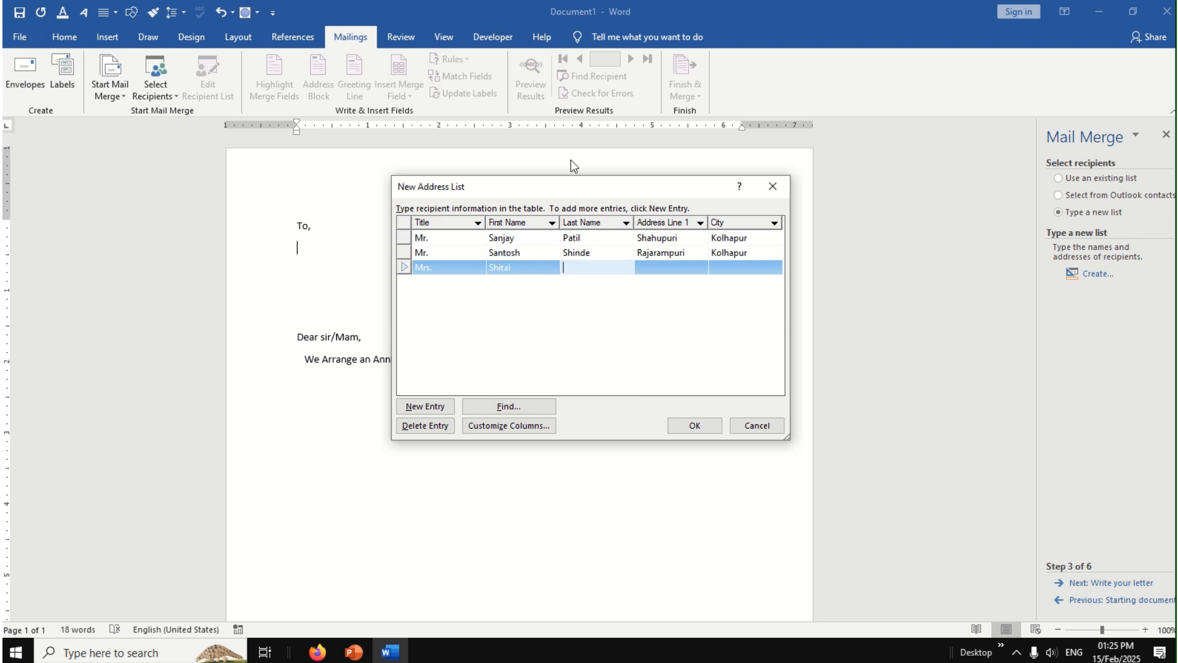
type("Kadam")
key("Tab")
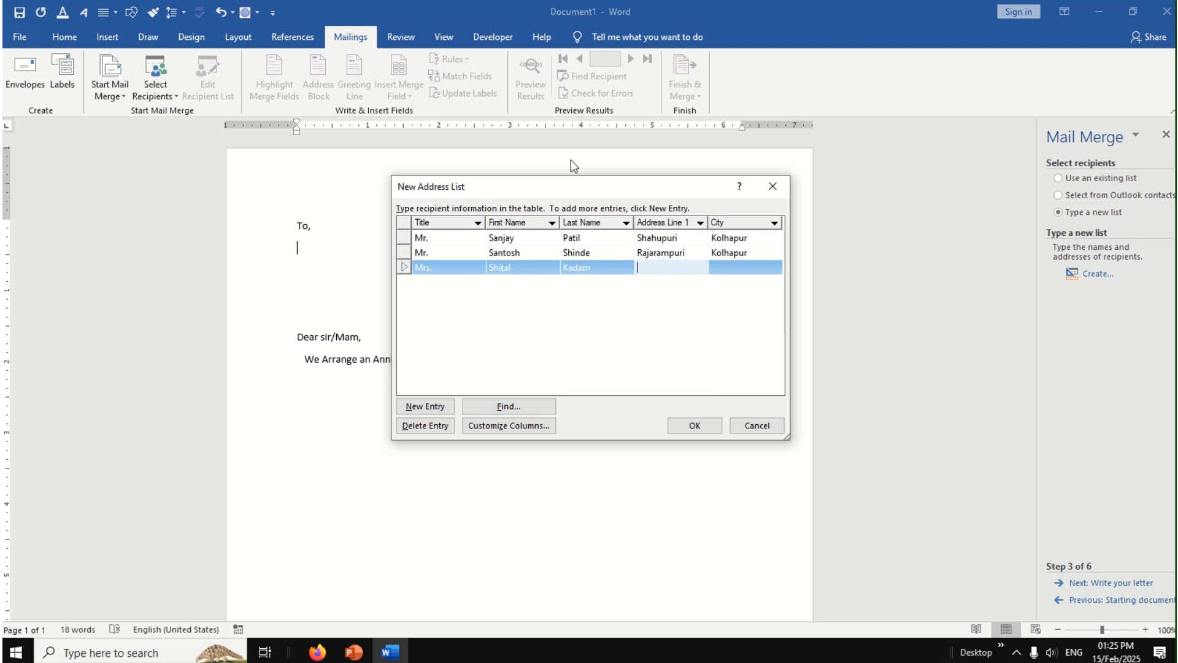
Step: Fill in the third recipient's address line and city
type("Kagal")
key("Tab")
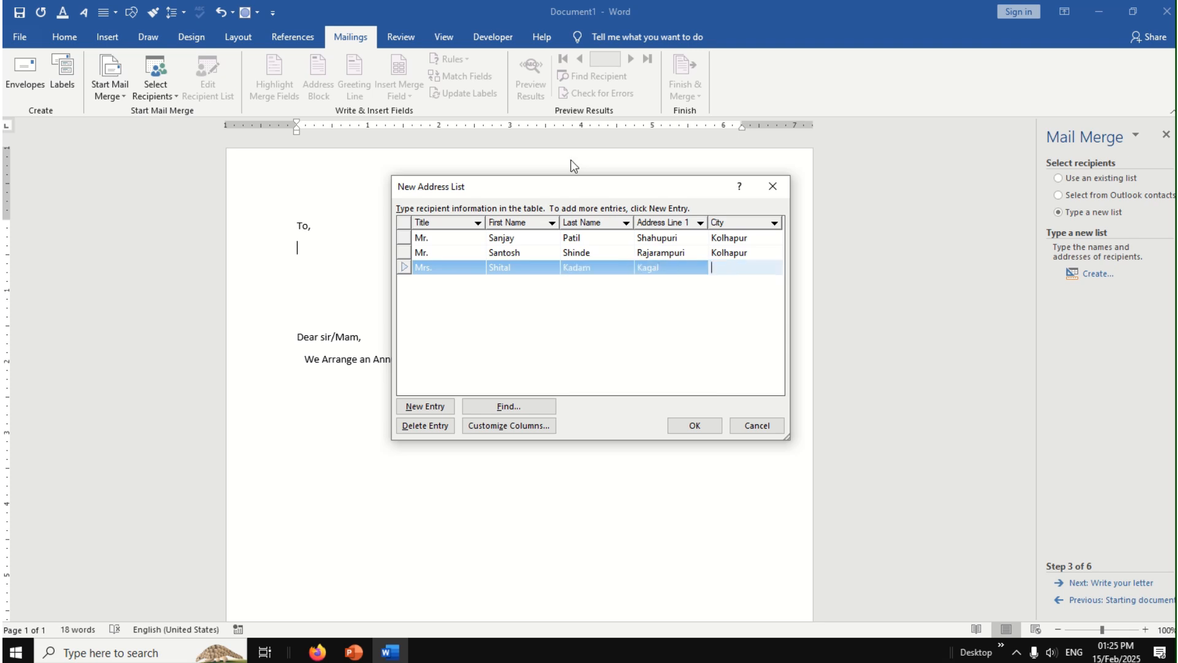
type("Kolhapur")
Step: Save the finished address list as data01 in My Data Sources and accept all its recipients for the merge
left_click(693, 426)
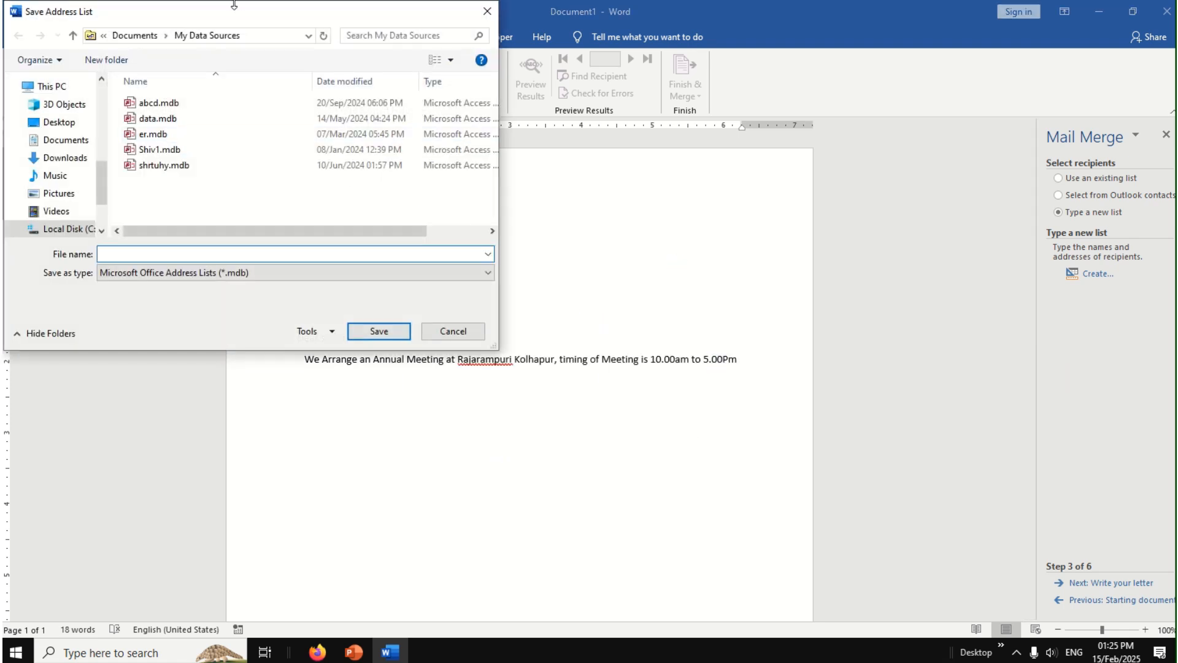
left_click_drag(251, 15, 552, 100)
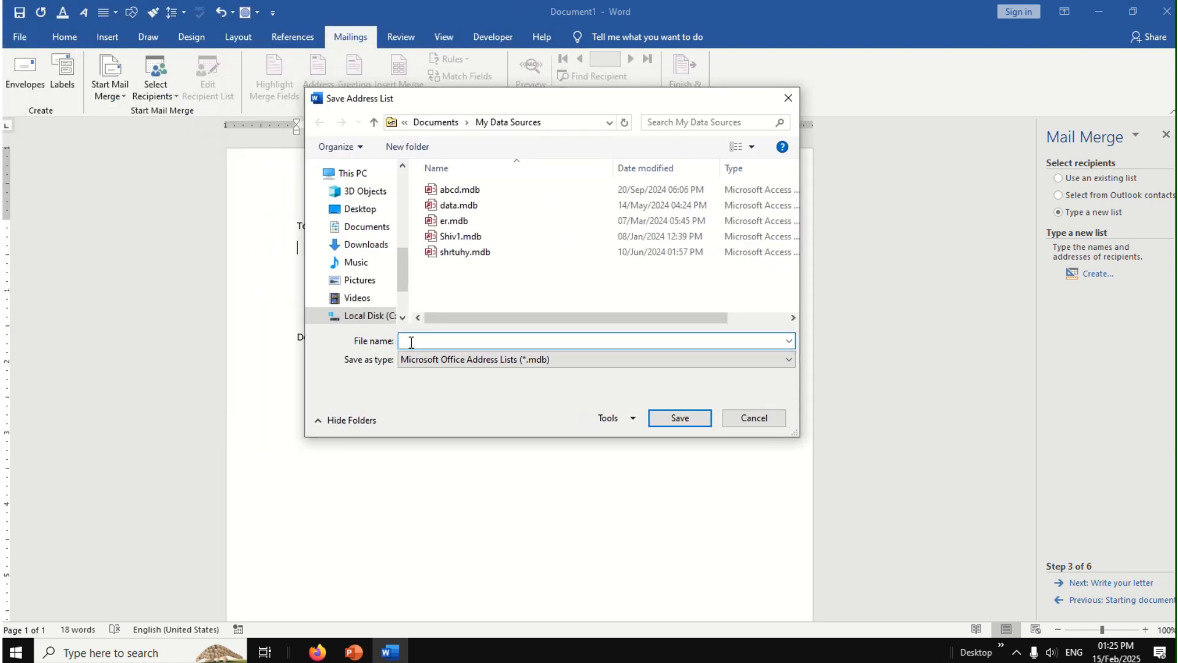
type("data")
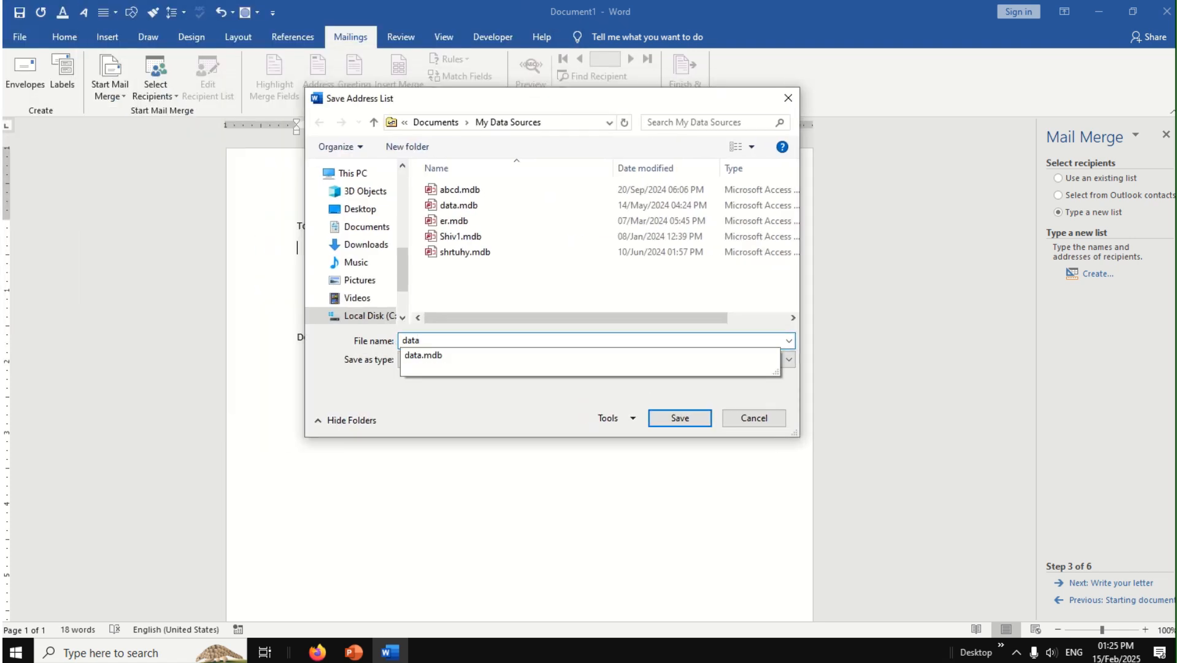
type("01")
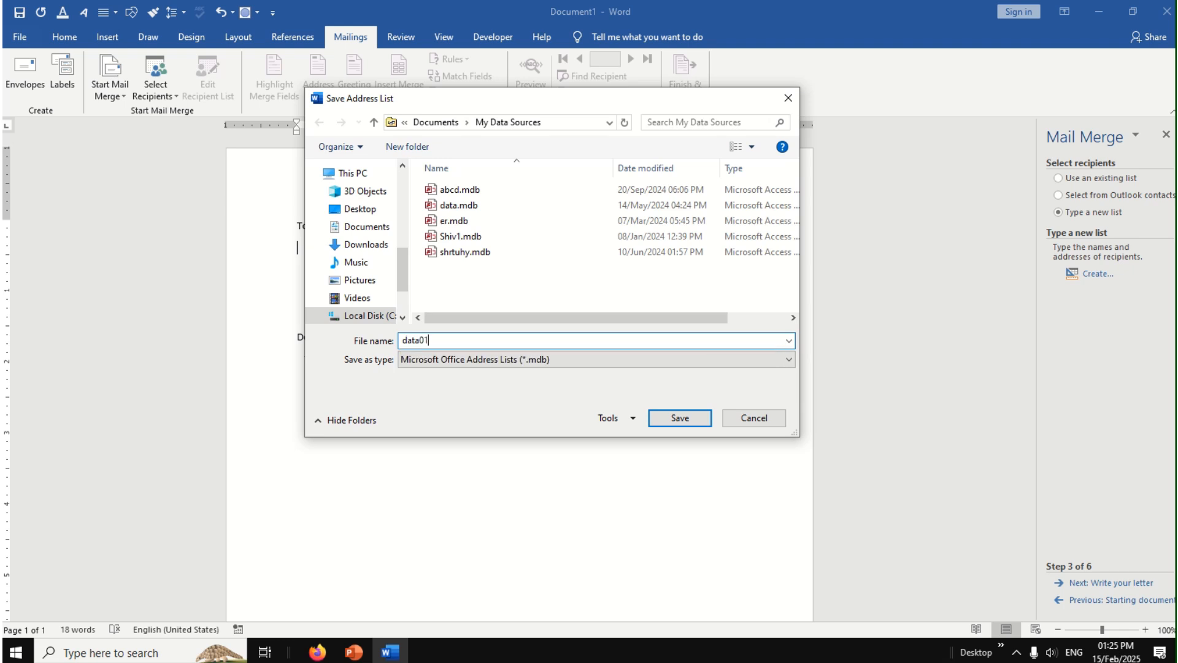
left_click(676, 422)
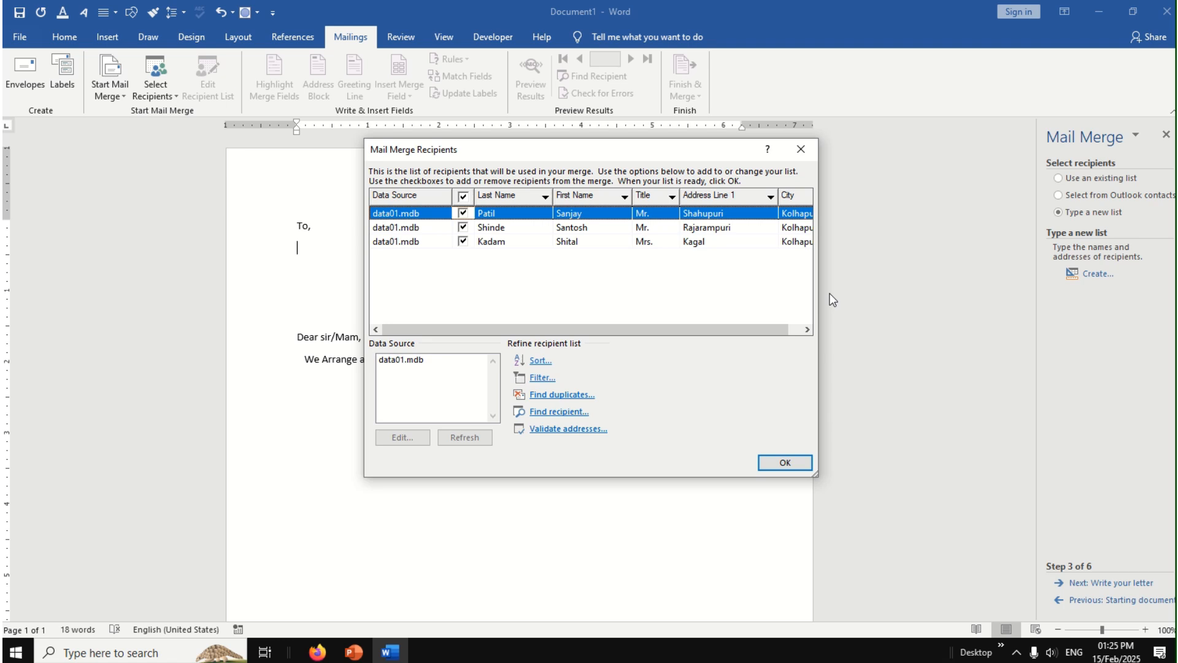
left_click(794, 468)
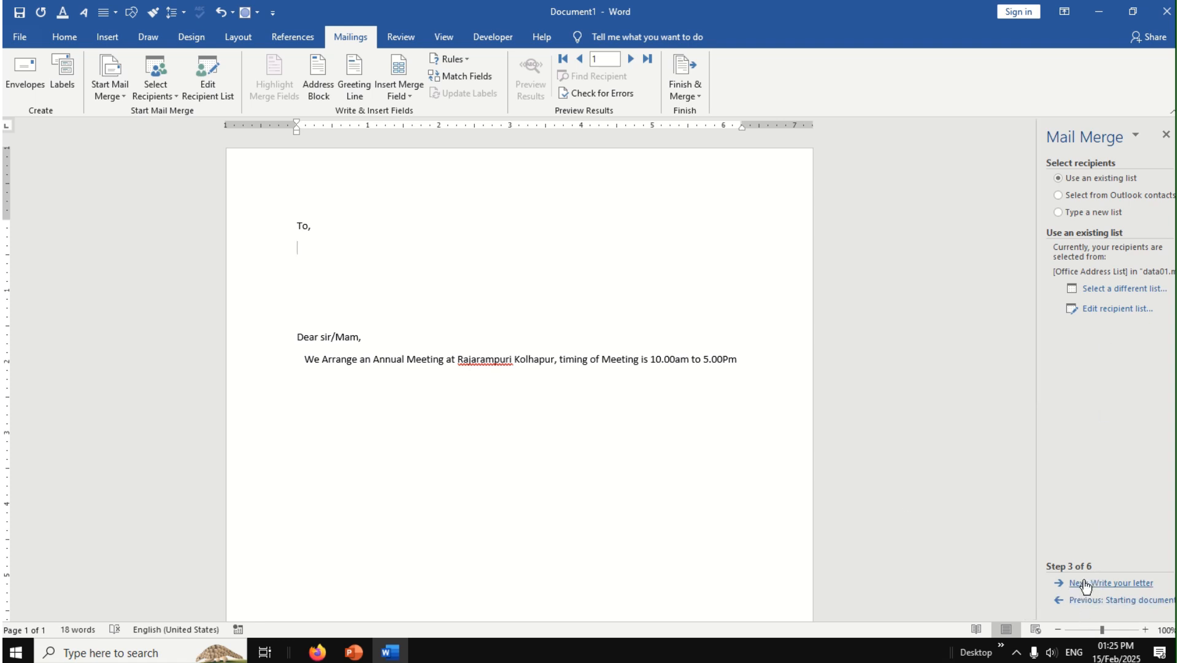
Step: Continue to the letter-writing stage and insert an address block below "To," in the letter
left_click(1130, 589)
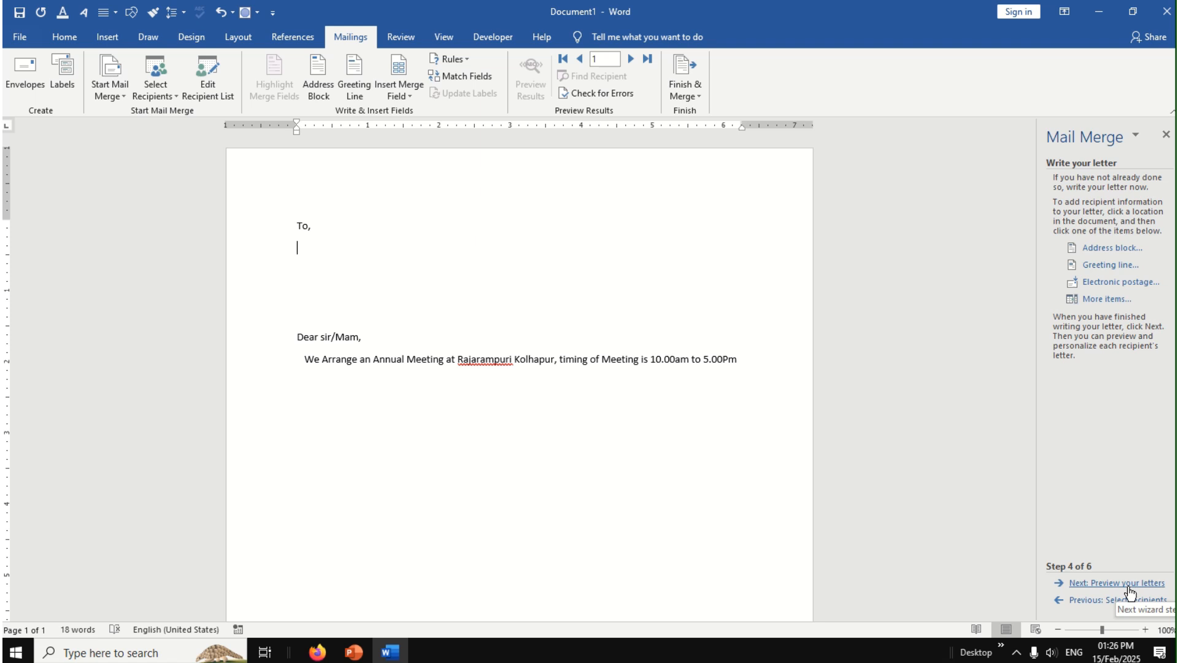
left_click(1112, 248)
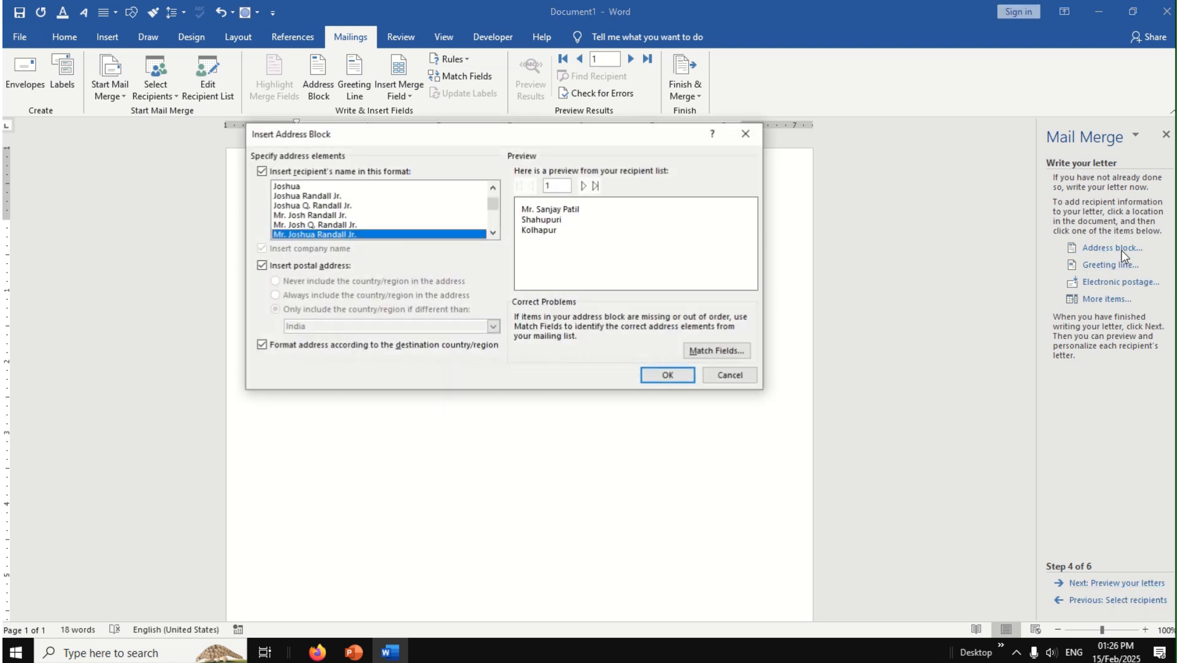
left_click(668, 375)
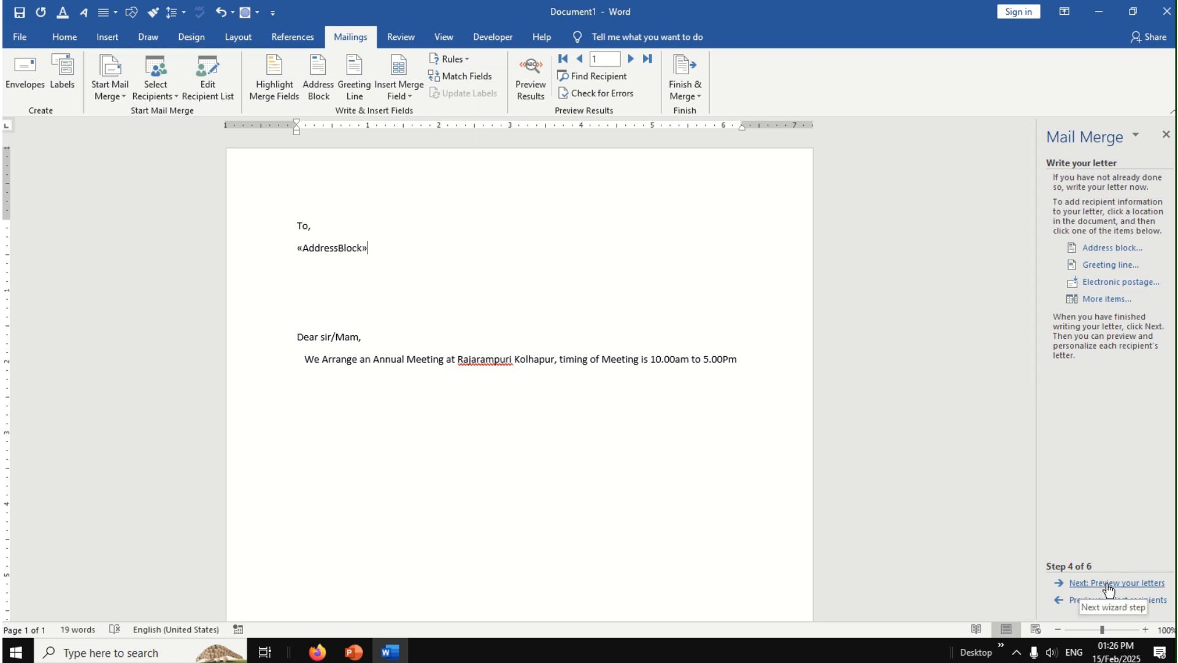
Step: Preview the merged letter for each of the three recipients, checking the address and body text, and return to the first recipient
left_click(1135, 588)
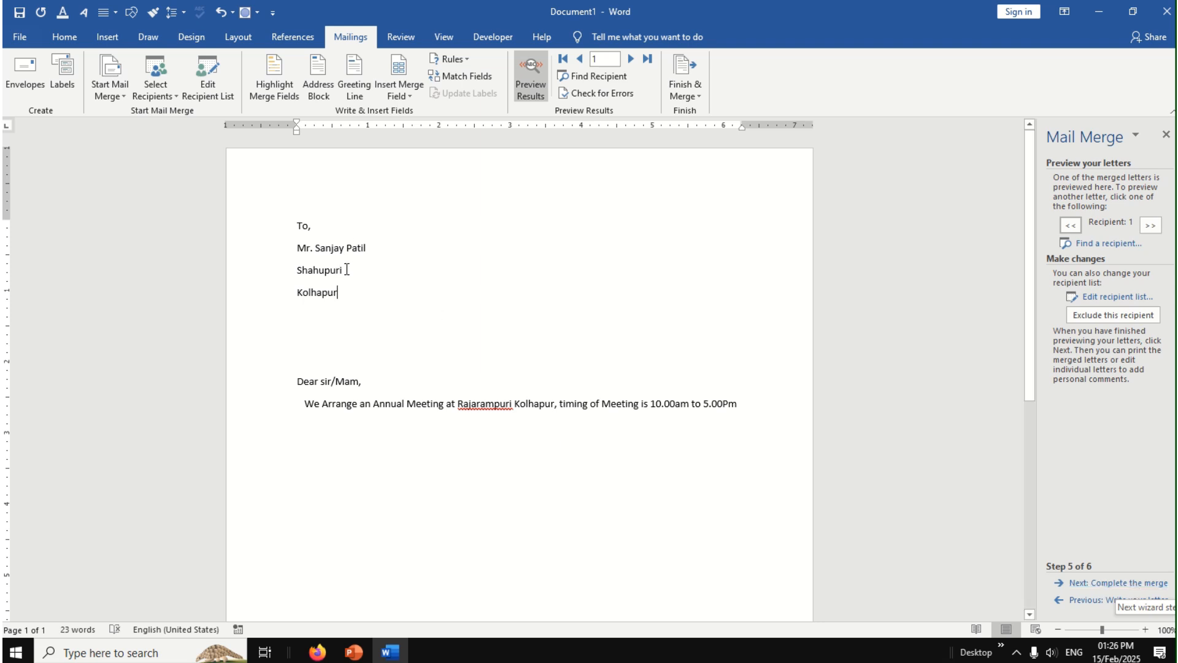
left_click(1150, 226)
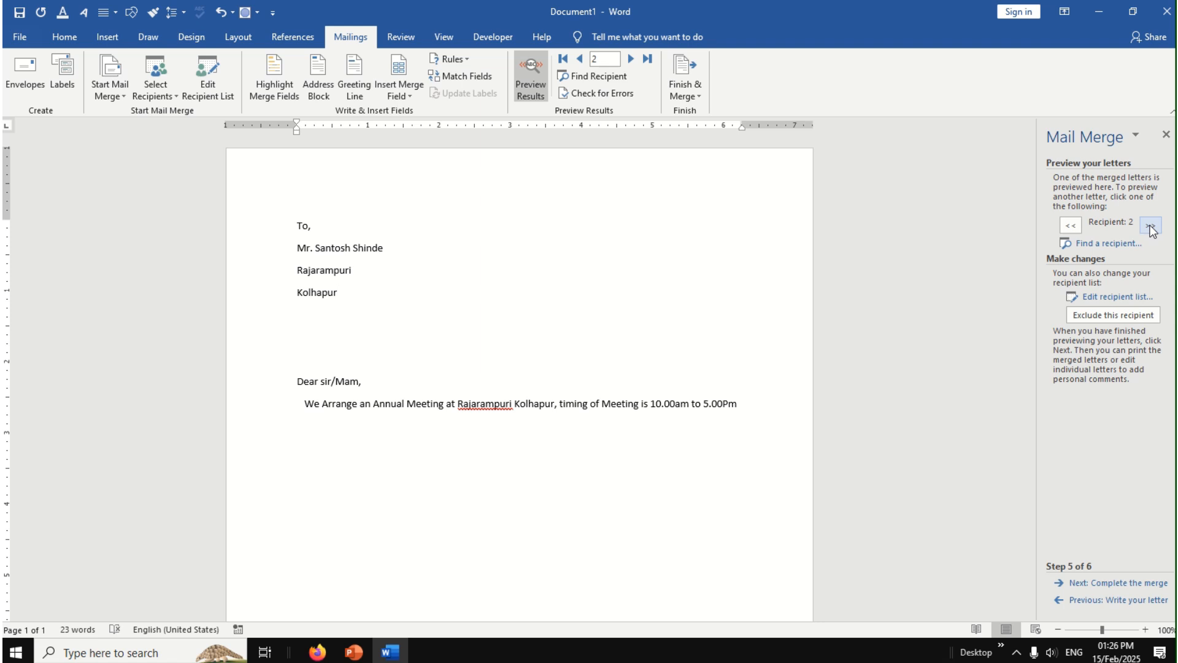
left_click(1150, 226)
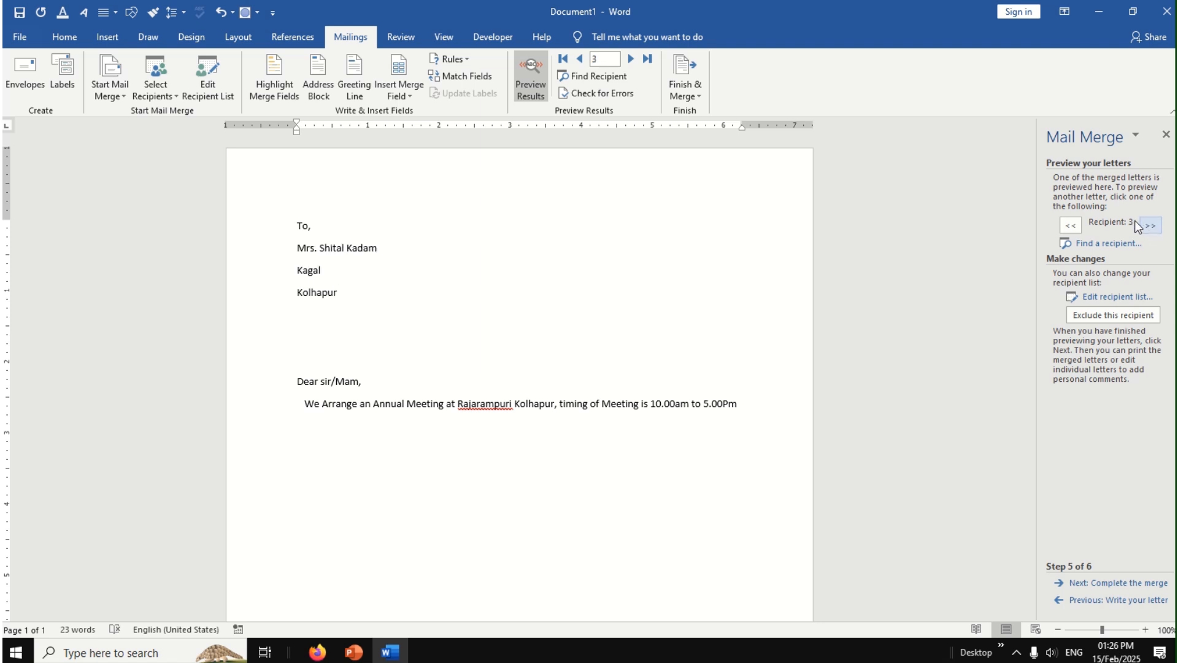
left_click(1071, 226)
left_click(1071, 226)
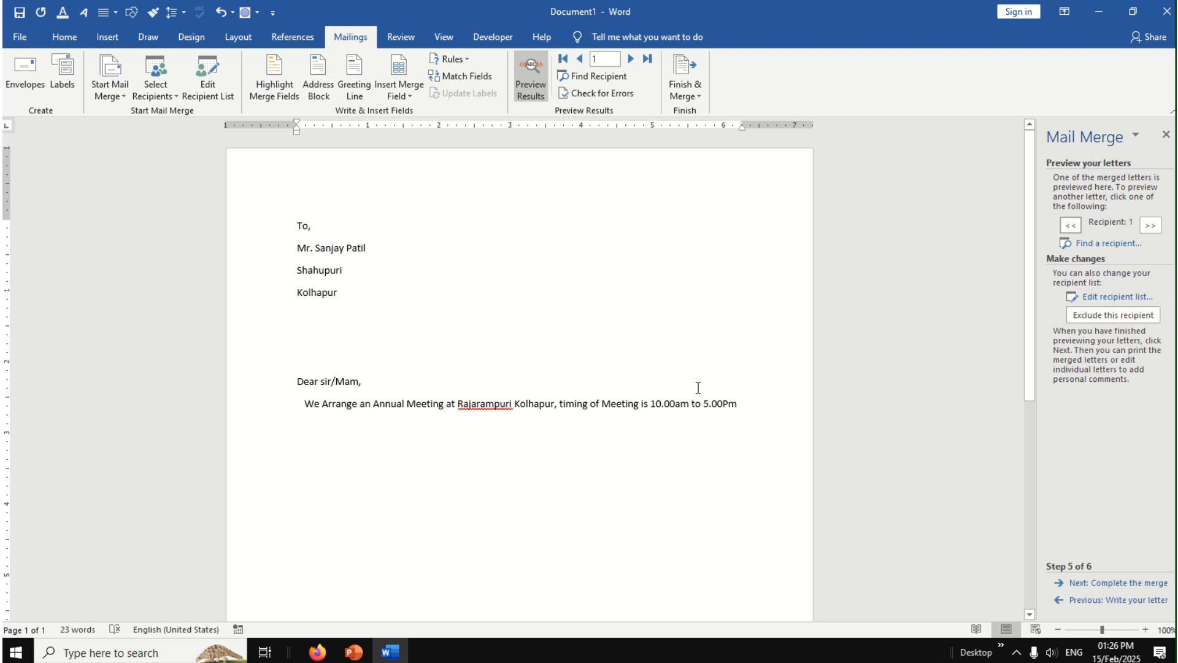
left_click_drag(739, 404, 307, 365)
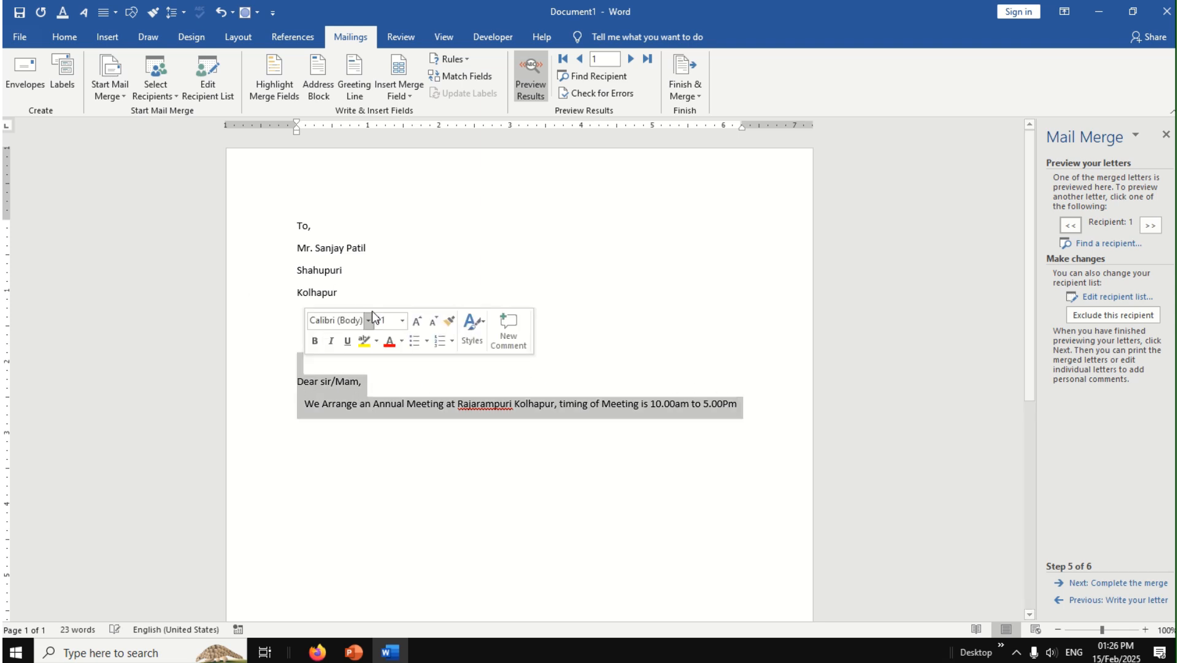
left_click(387, 279)
left_click(614, 310)
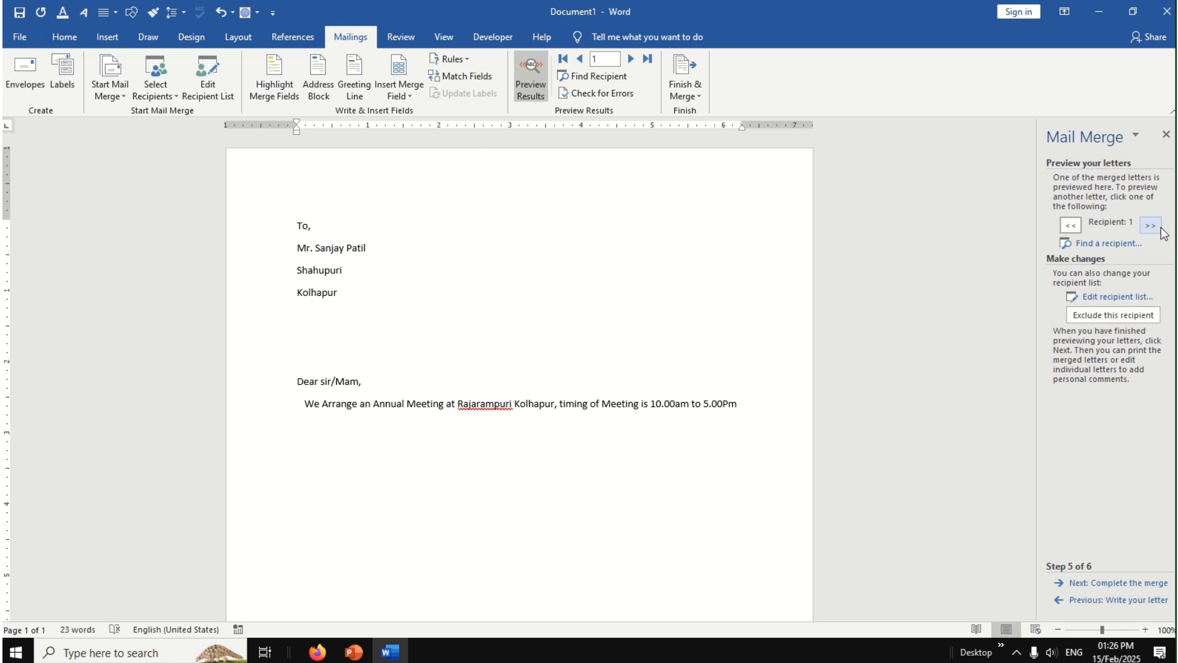
left_click(1150, 227)
left_click(1150, 227)
left_click(1069, 229)
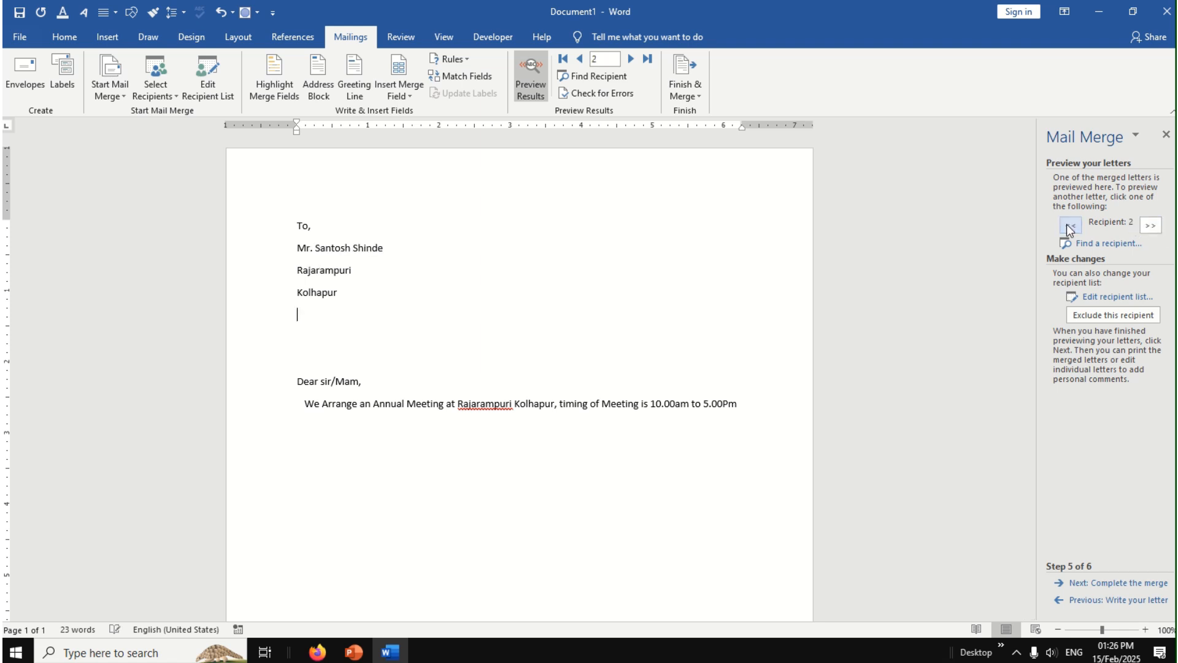
left_click(1069, 228)
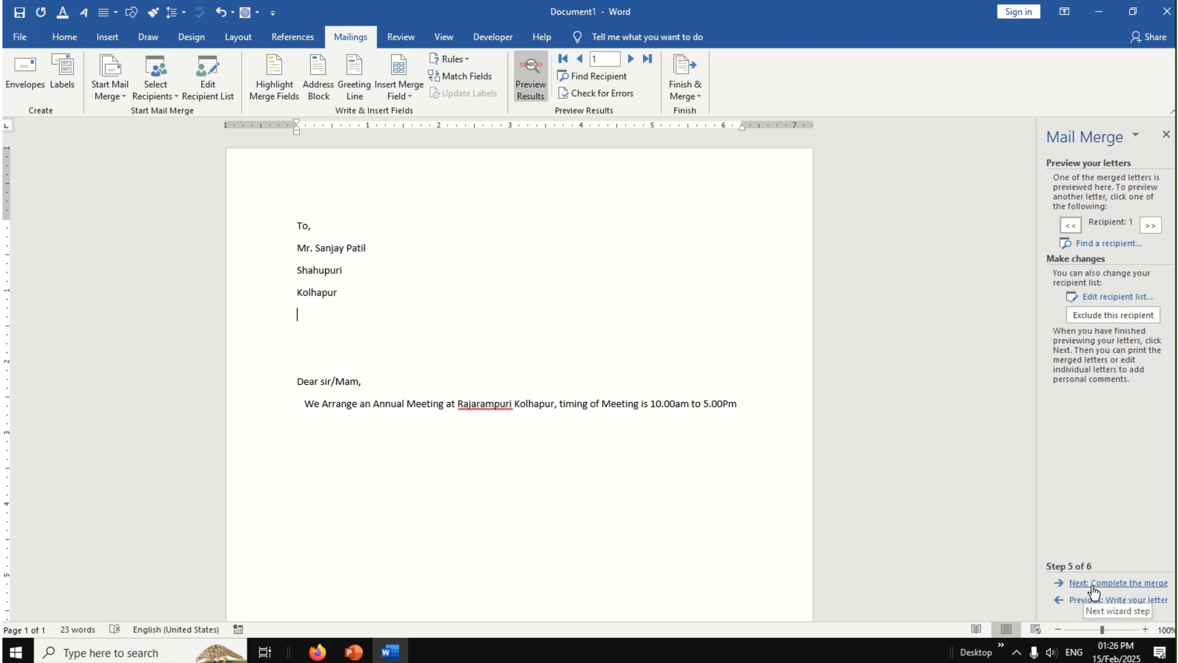
Step: Complete the merge by sending all records to a new document of individual letters, and review every merged letter from first to last
left_click(1125, 584)
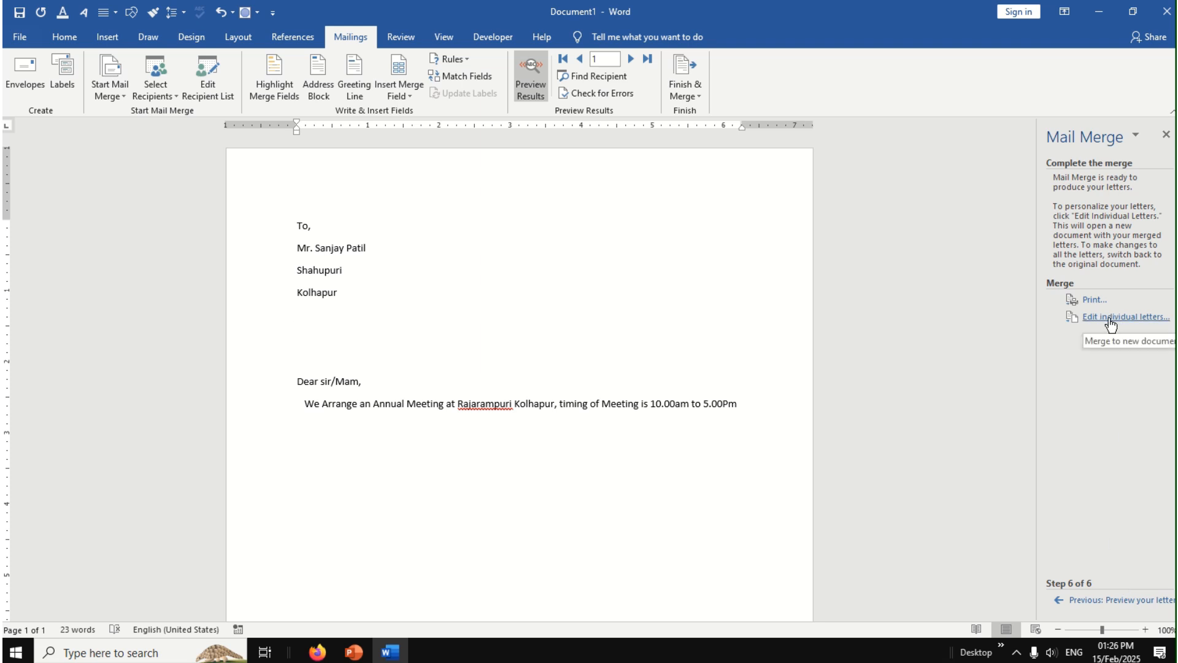
left_click(1146, 319)
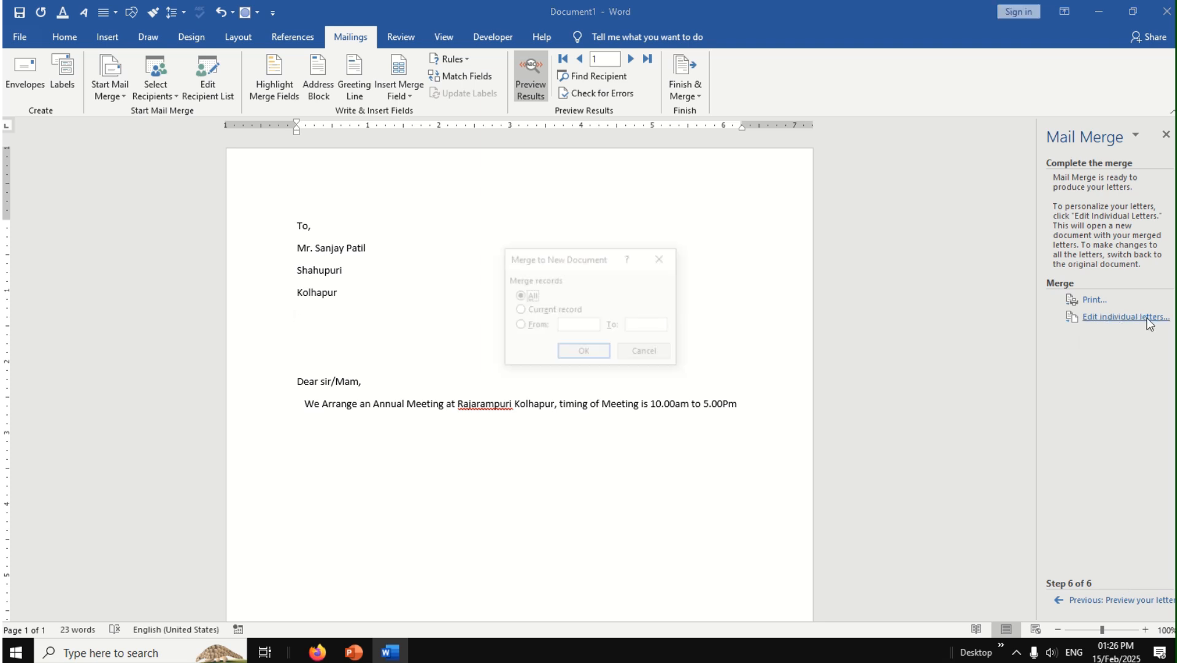
left_click(590, 354)
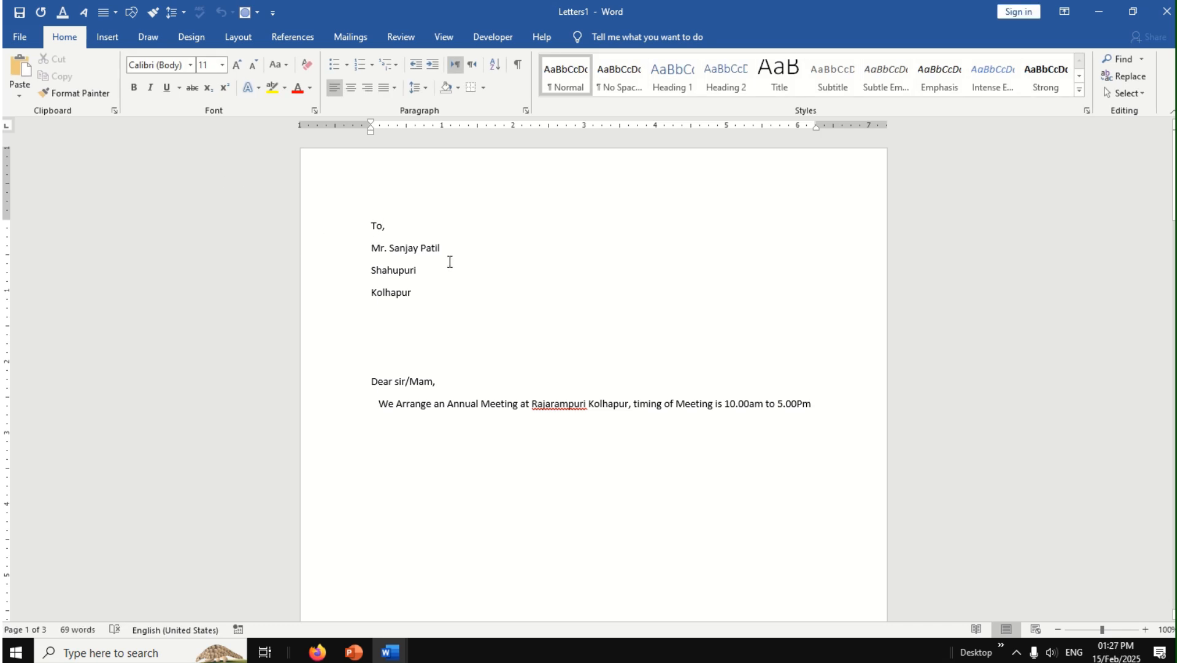
scroll(450, 261, "down", 9)
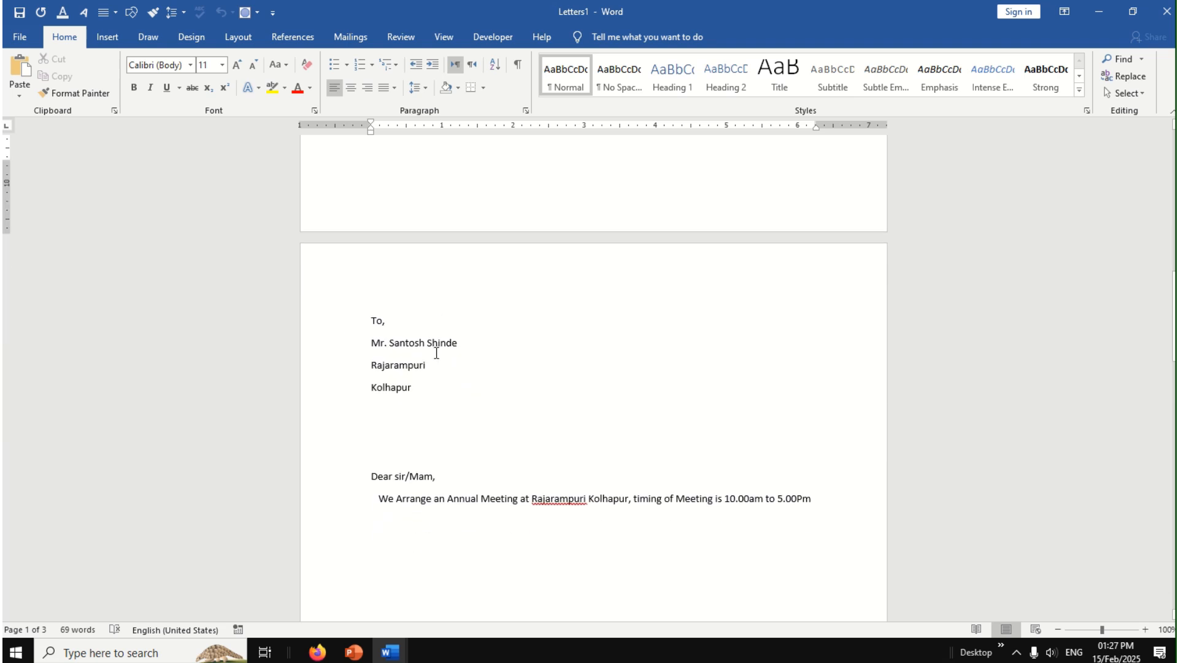
scroll(437, 353, "down", 12)
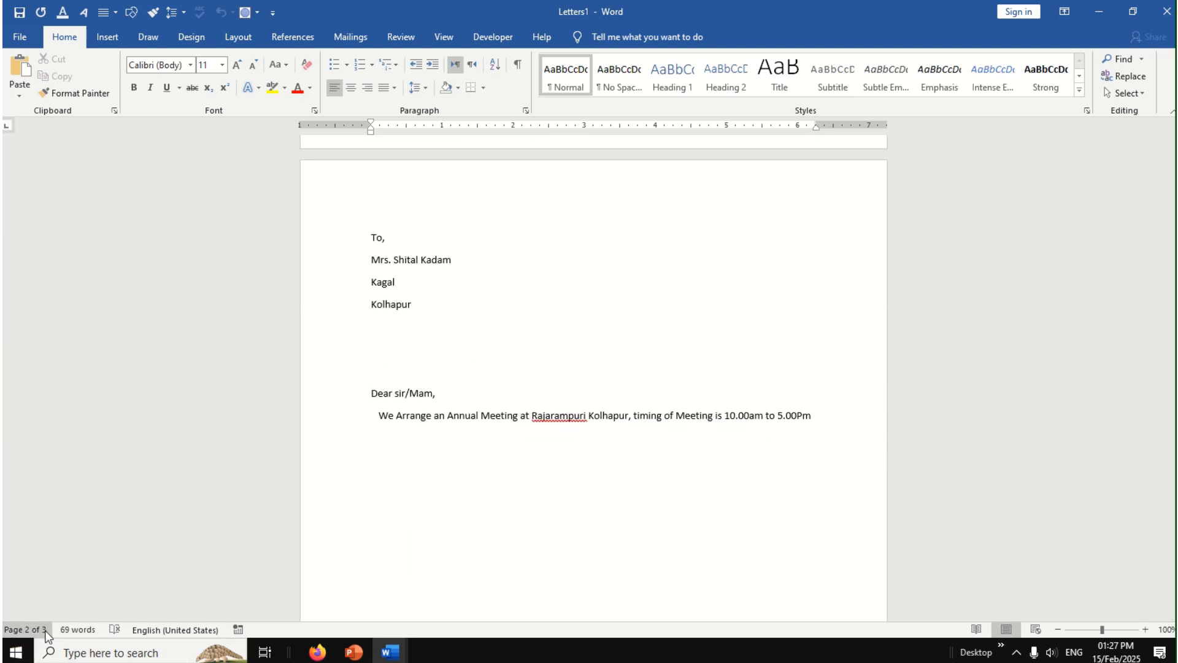
scroll(489, 481, "up", 15)
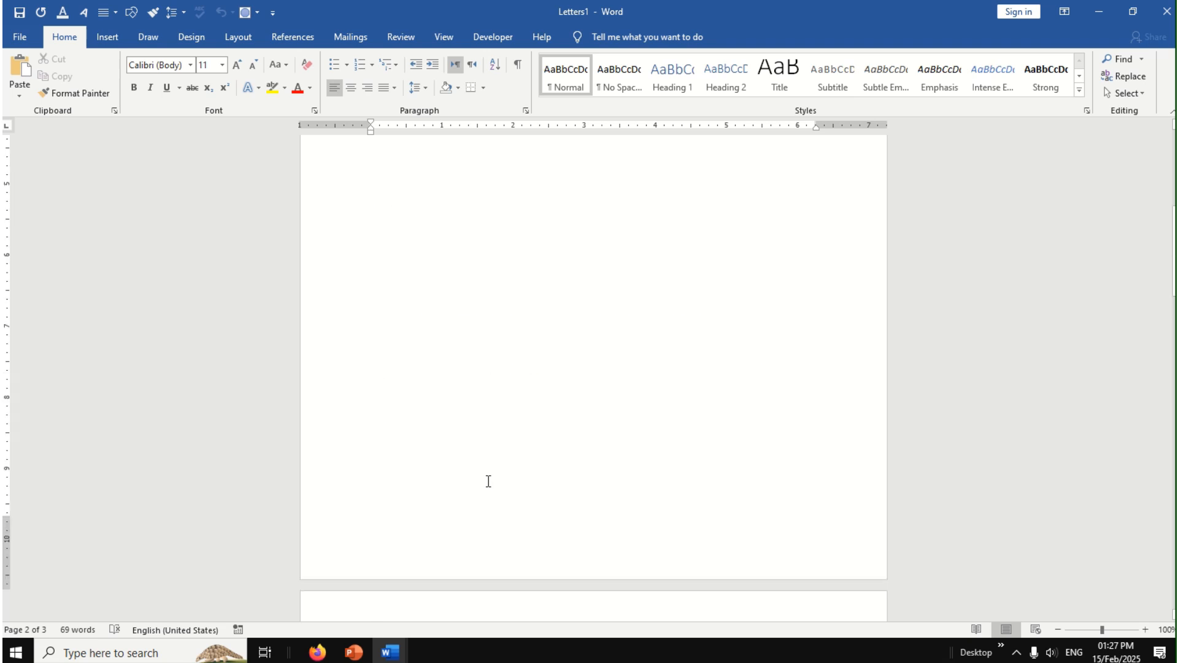
scroll(489, 481, "up", 5)
key("ctrl+Home")
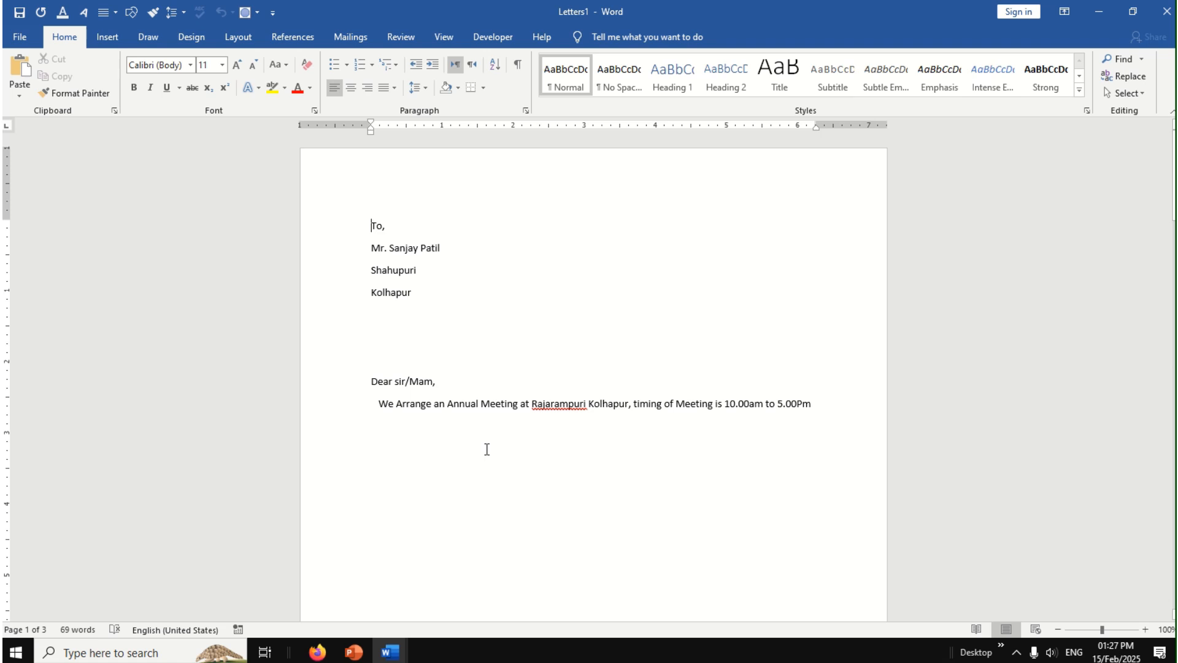
Step: Create an envelope from the first letter's delivery address and the existing return address, and add it to the merged document
left_click(354, 36)
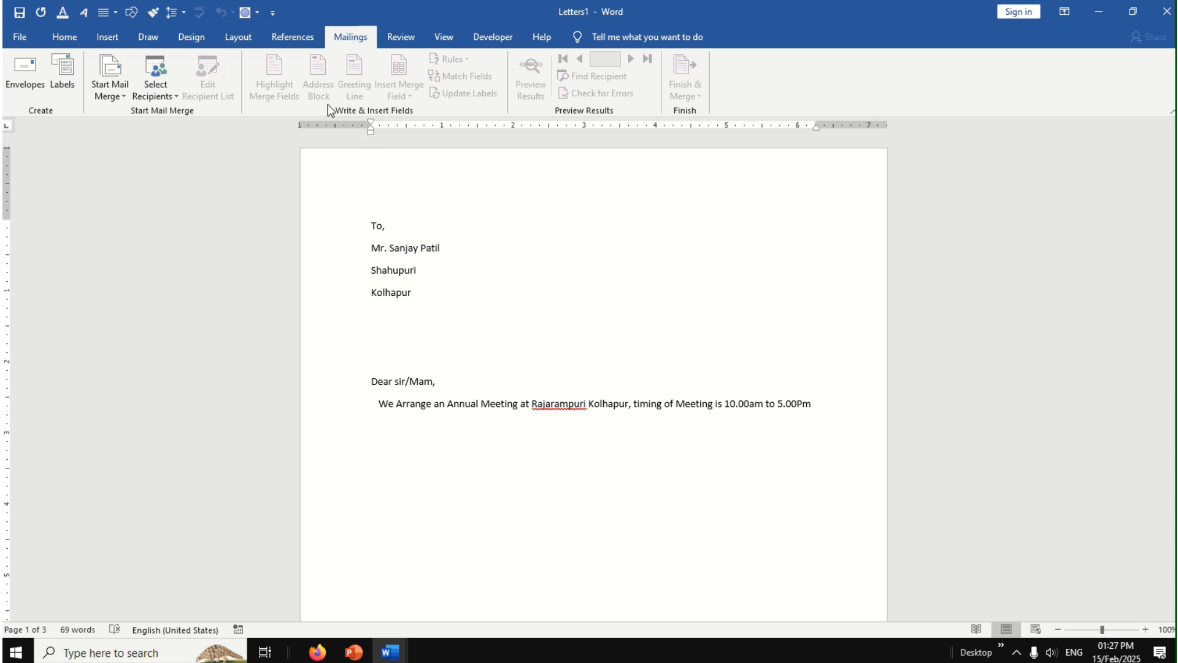
left_click(27, 89)
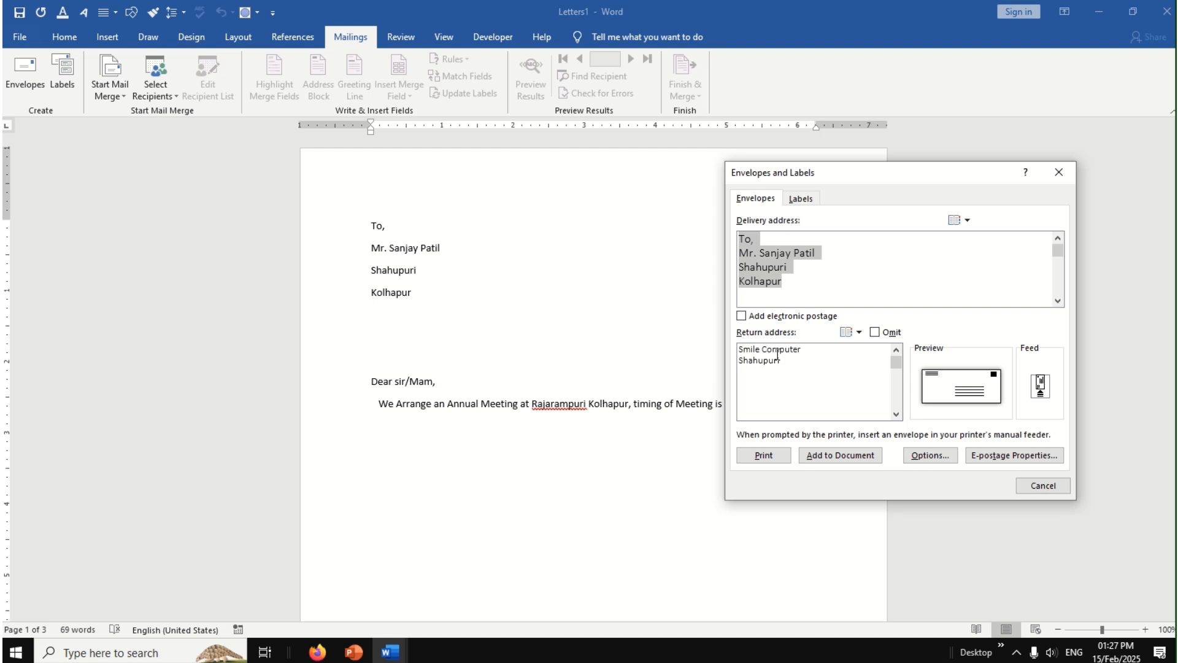
left_click(788, 367)
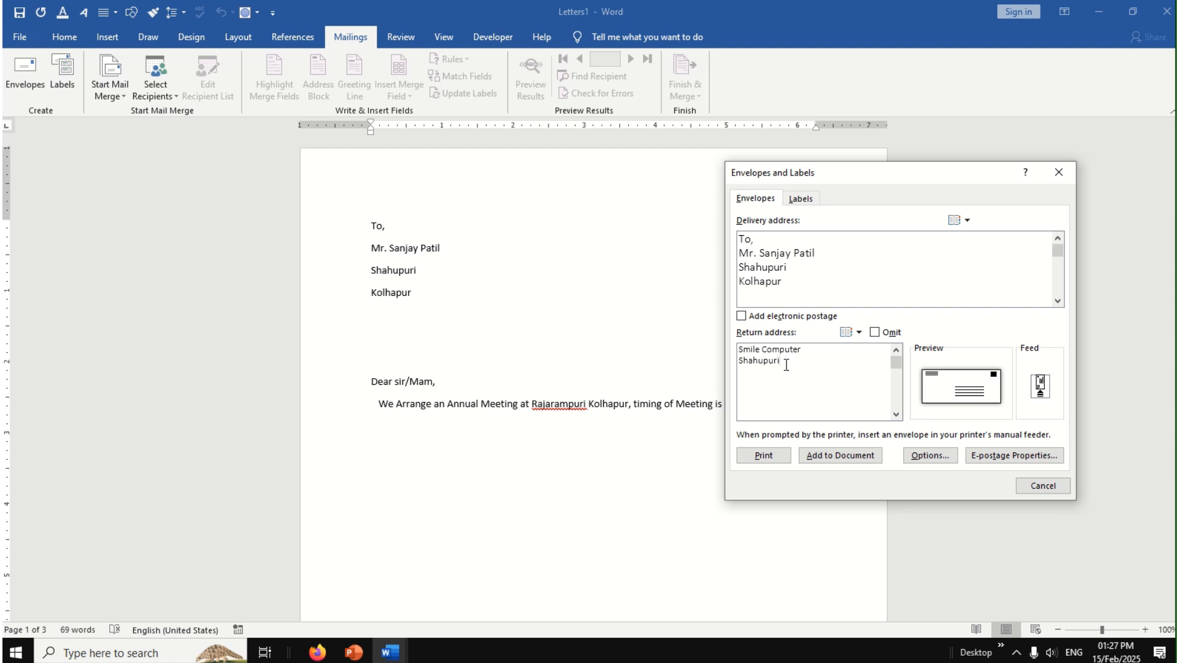
left_click(789, 280)
left_click(846, 462)
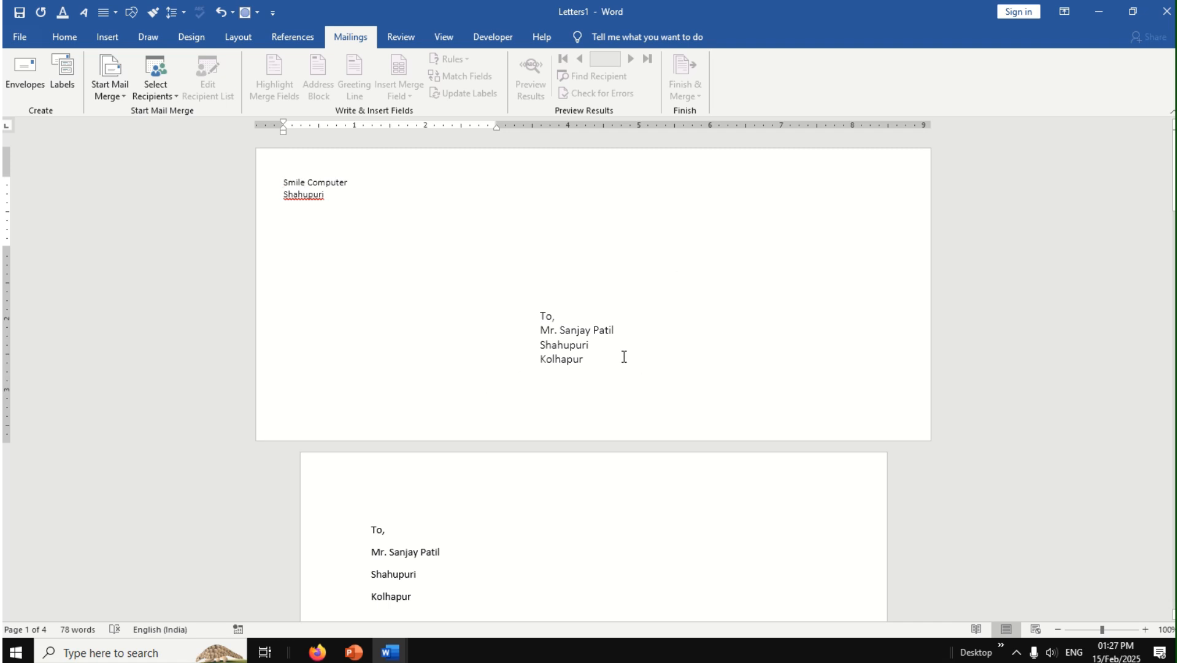
scroll(563, 297, "down", 10)
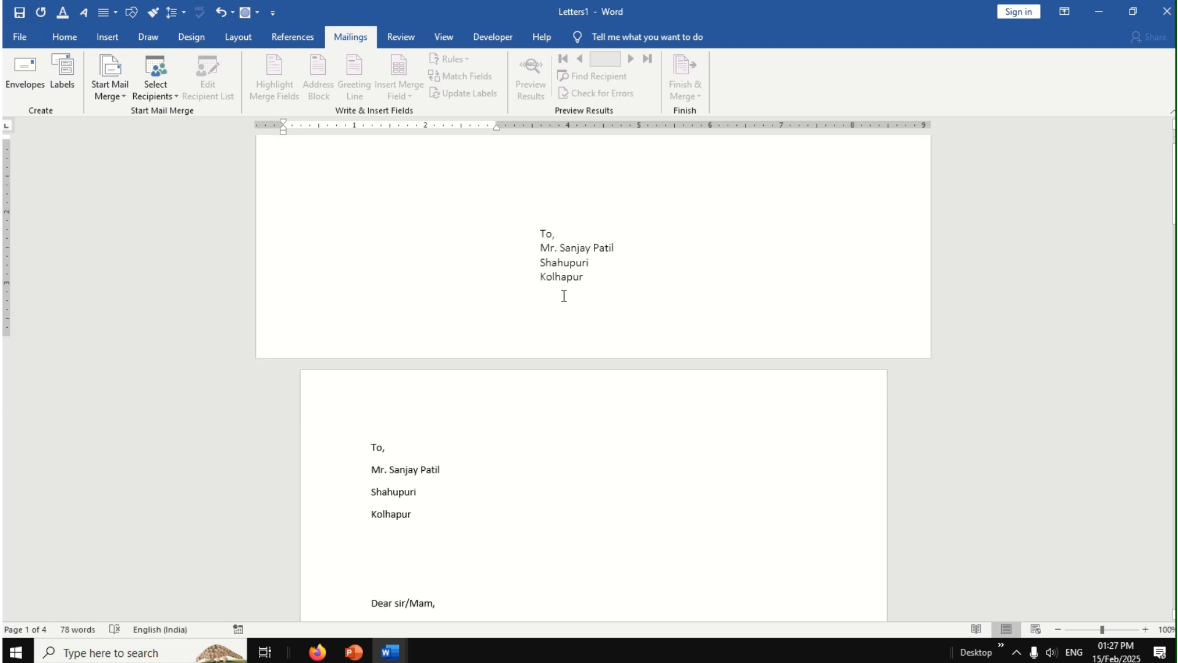
scroll(564, 296, "down", 10)
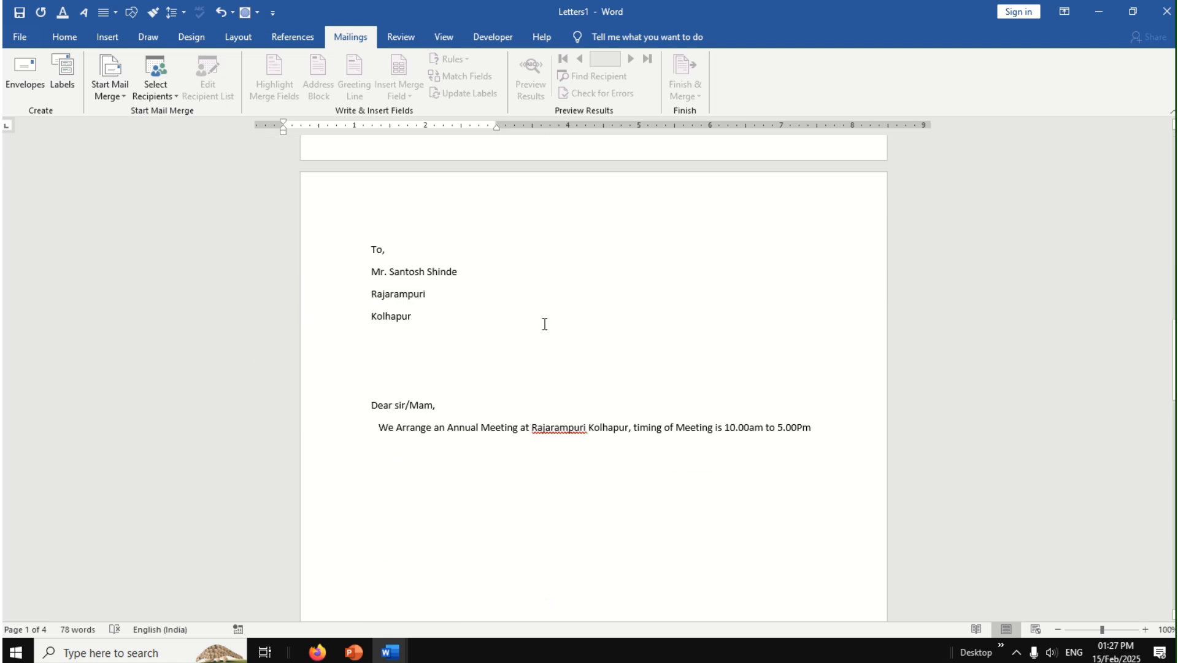
left_click(526, 270)
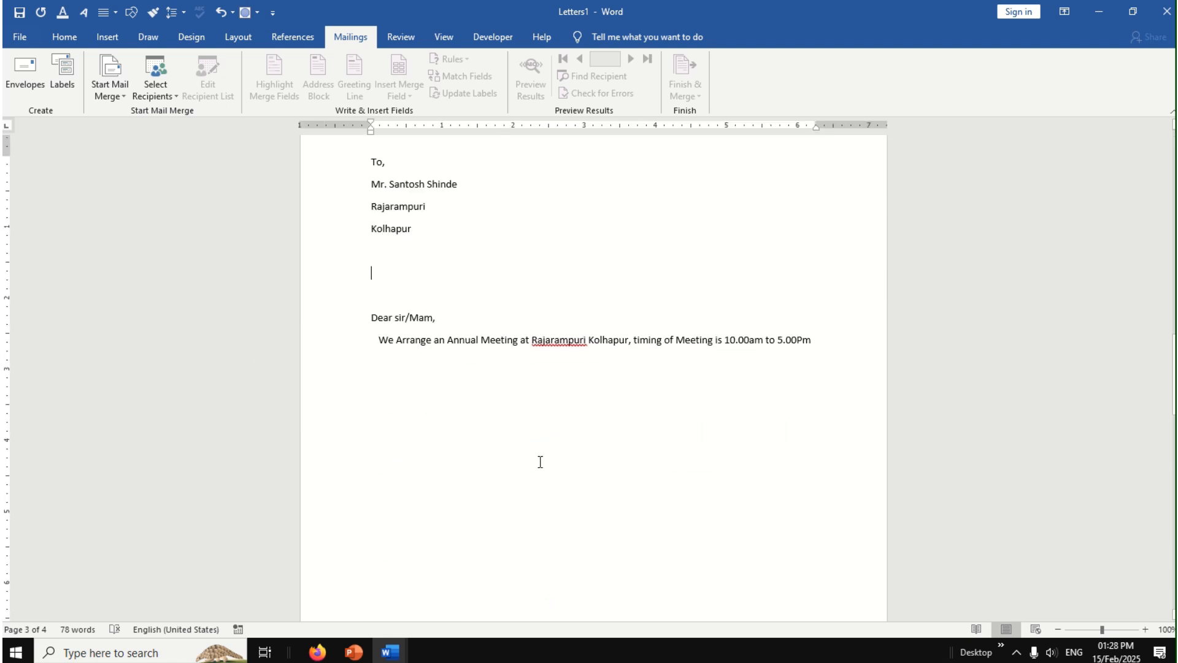
left_click(24, 69)
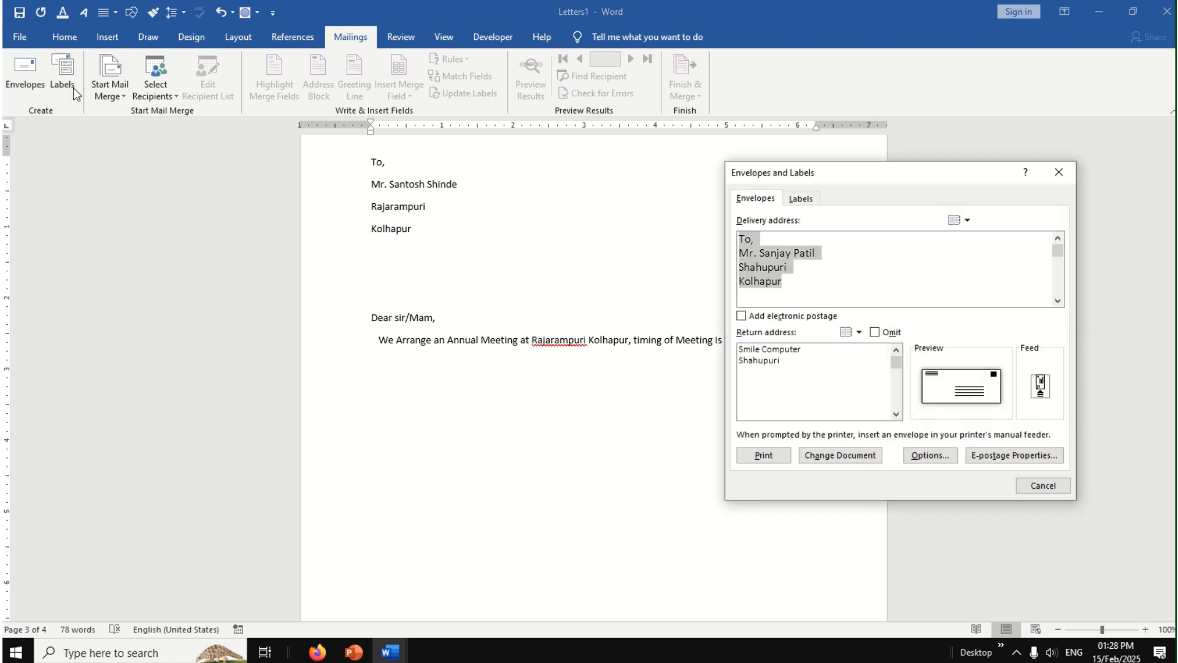
left_click(1060, 171)
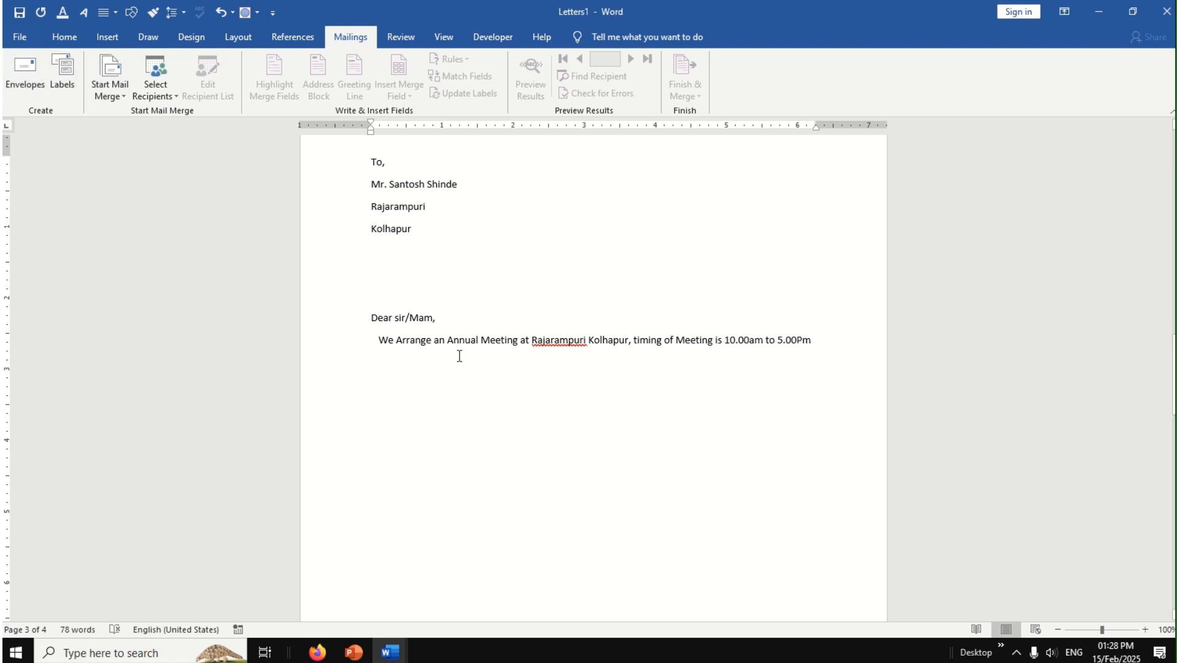
Step: Look over the merged letters and go back to the envelope page at the start of the document
scroll(459, 356, "down", 15)
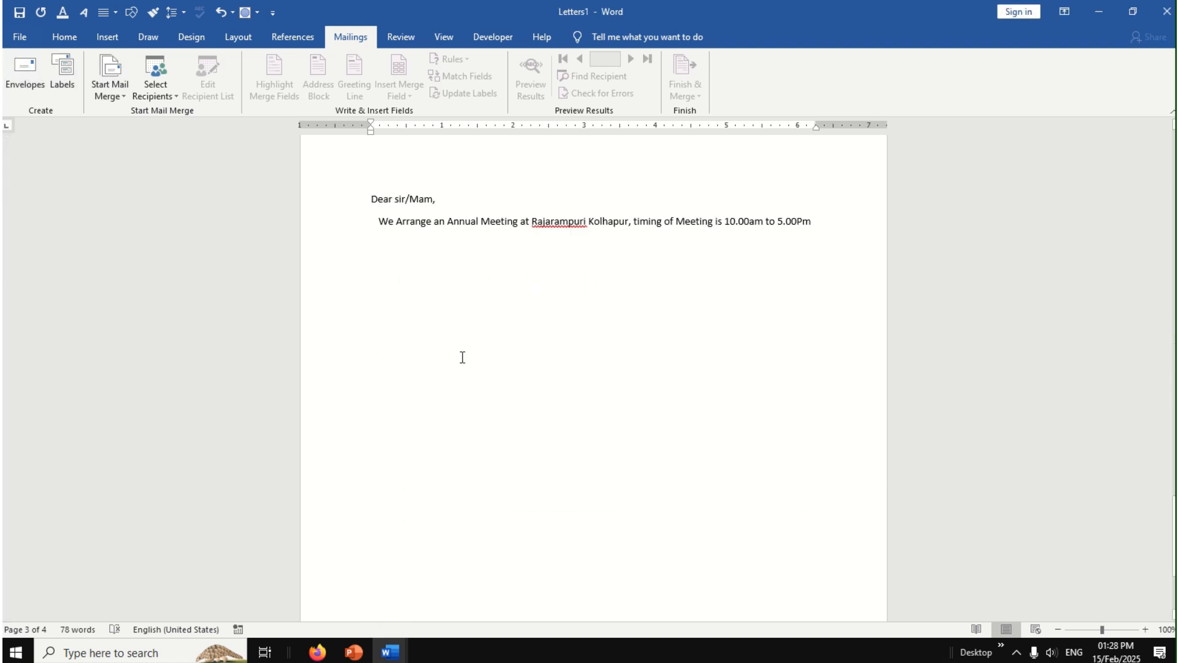
scroll(462, 358, "down", 20)
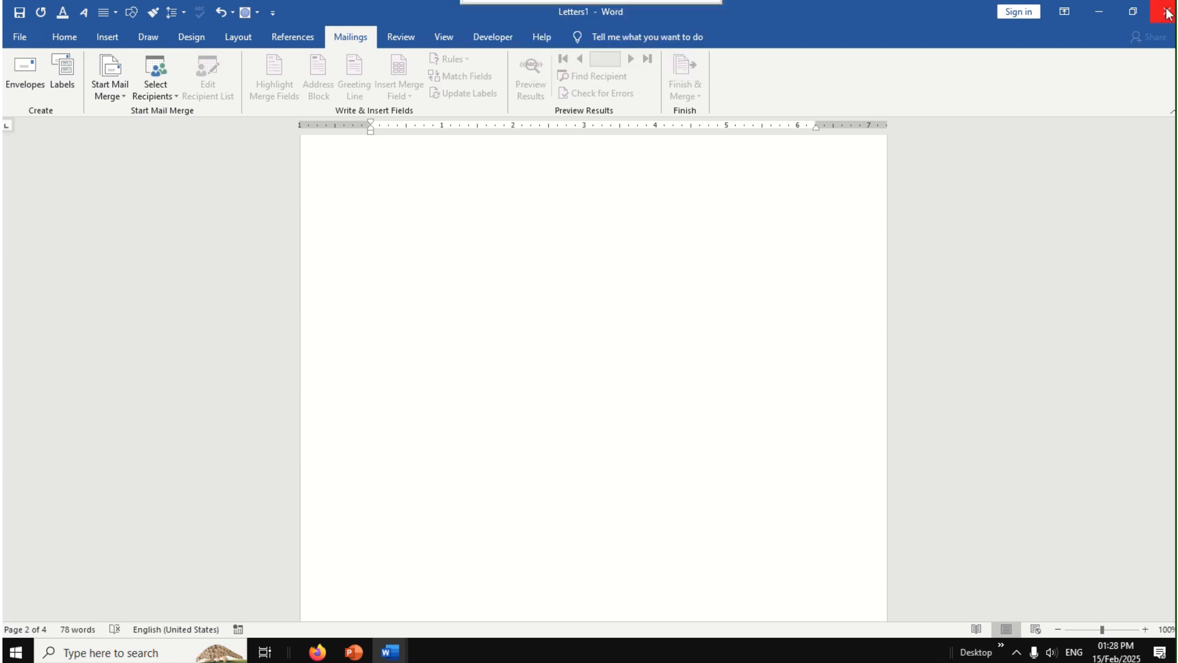
left_click(293, 37)
left_click(343, 37)
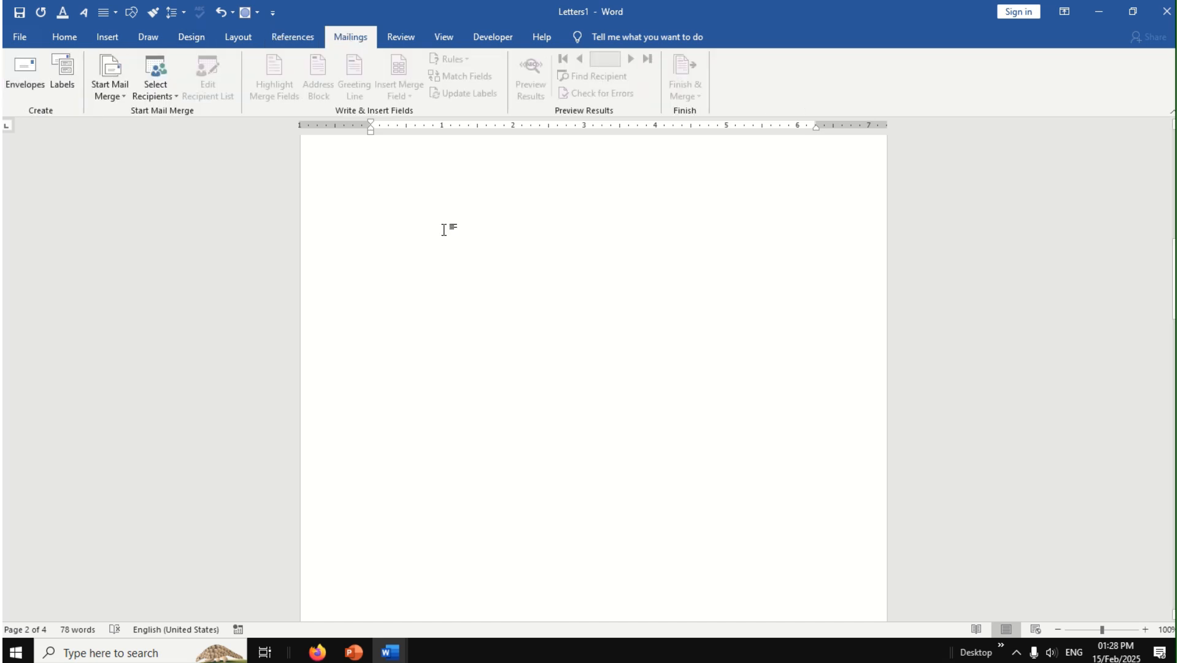
scroll(452, 258, "up", 8)
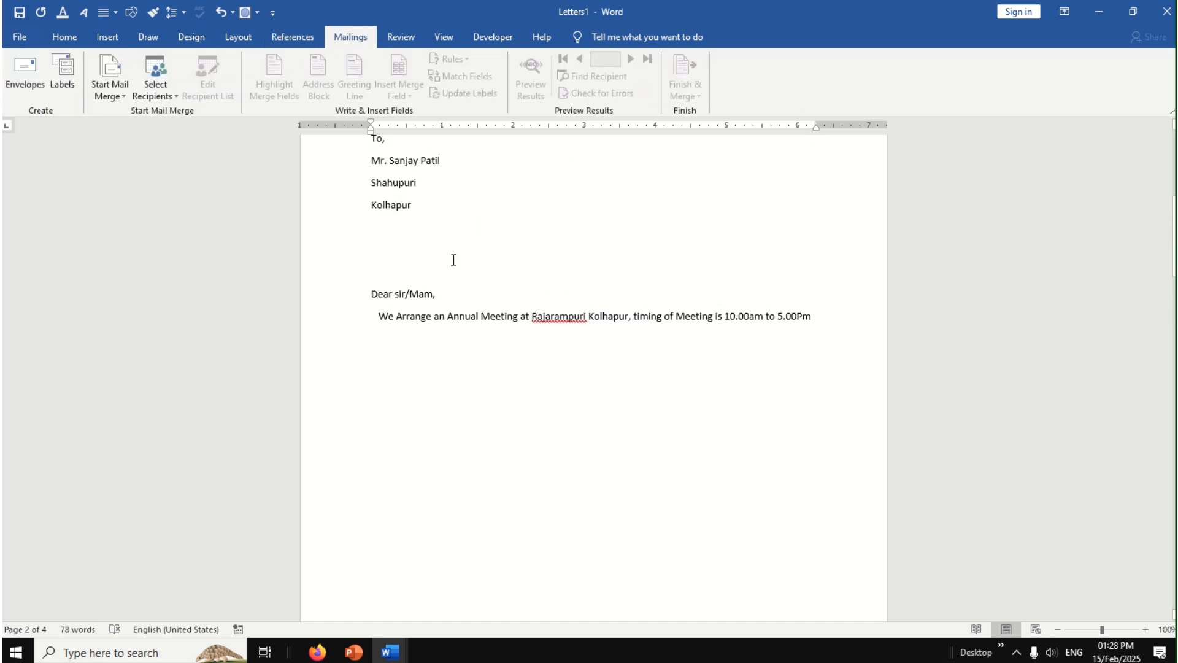
scroll(454, 260, "up", 6)
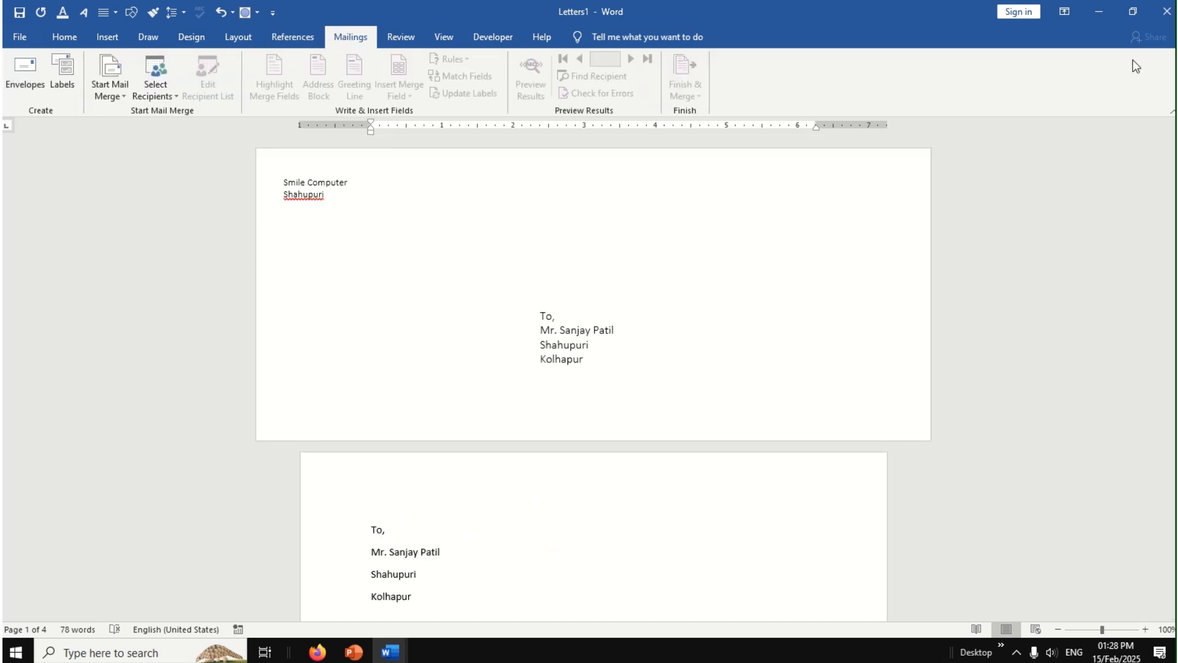